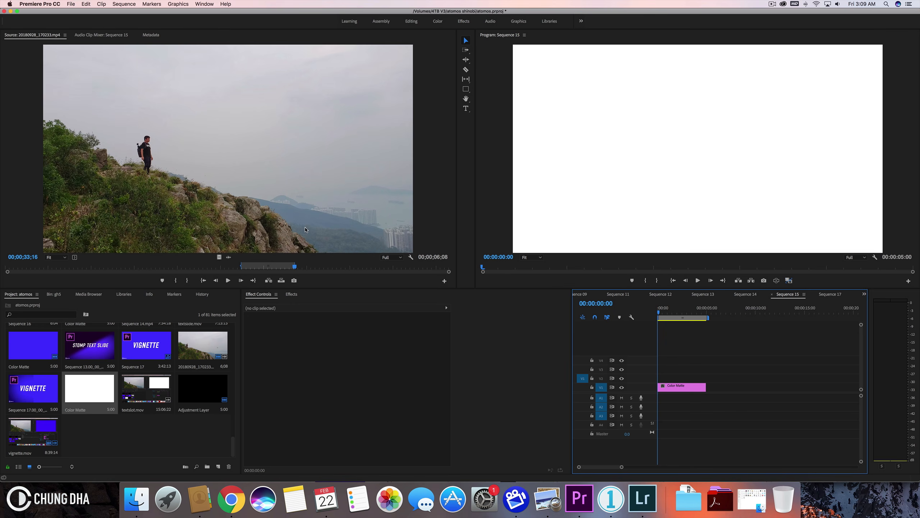
Save the project and add the text "PROMOTE YOUR CREATIVITY" over the white color matte in Sequence 15
click(465, 110)
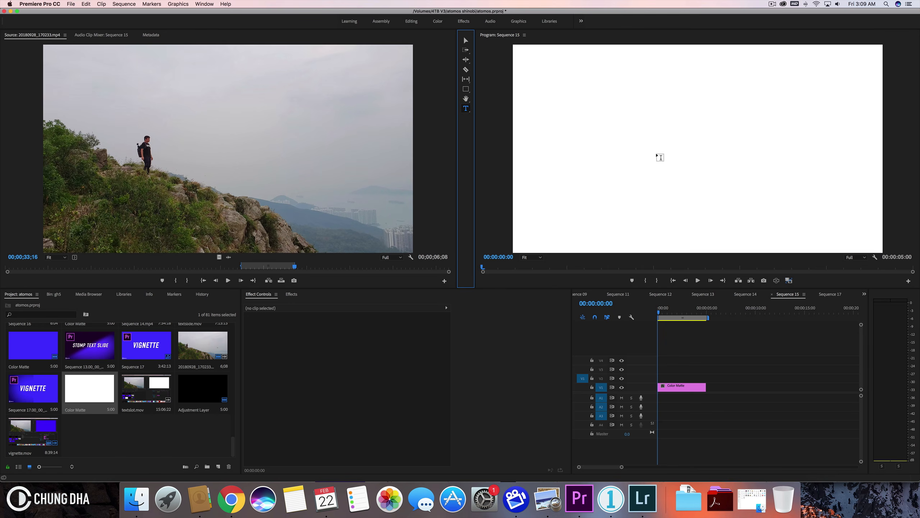
click(645, 143)
key(cmd+s)
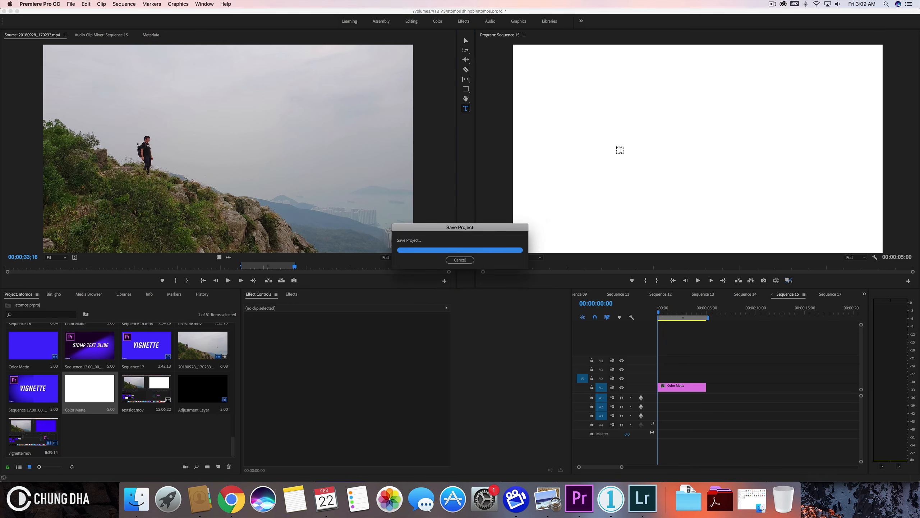
click(603, 145)
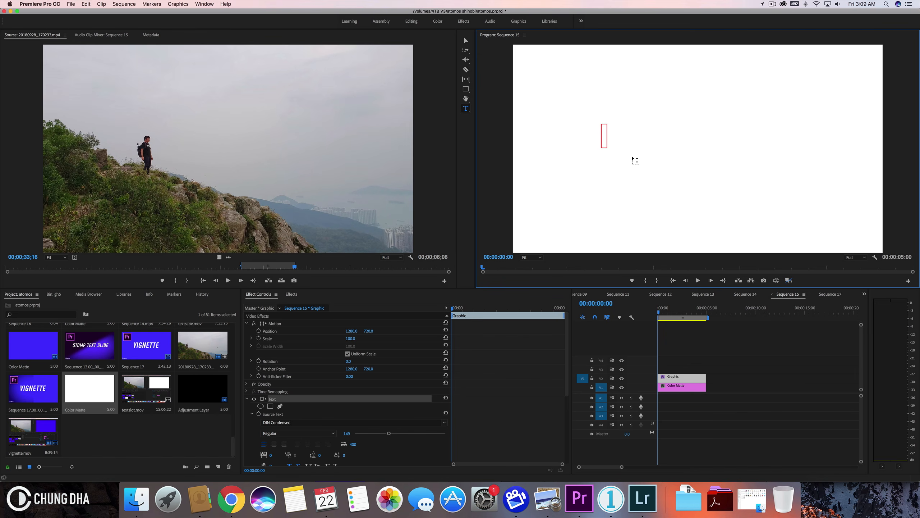
text(PROM)
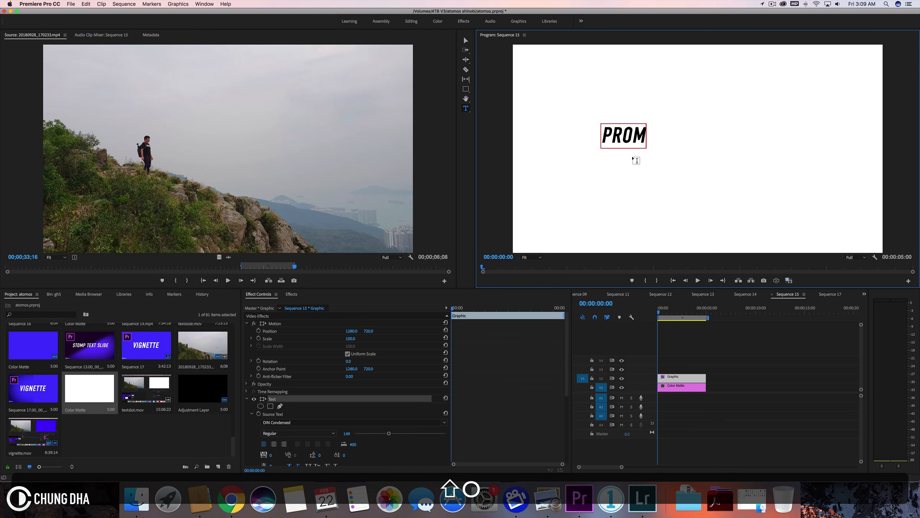
text(OTE Y)
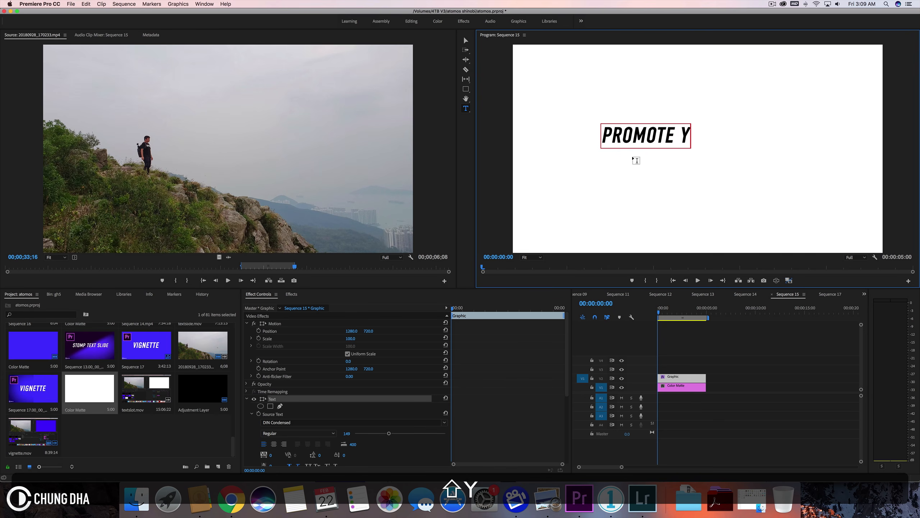
text(OUT)
key(BackSpace)
text(R)
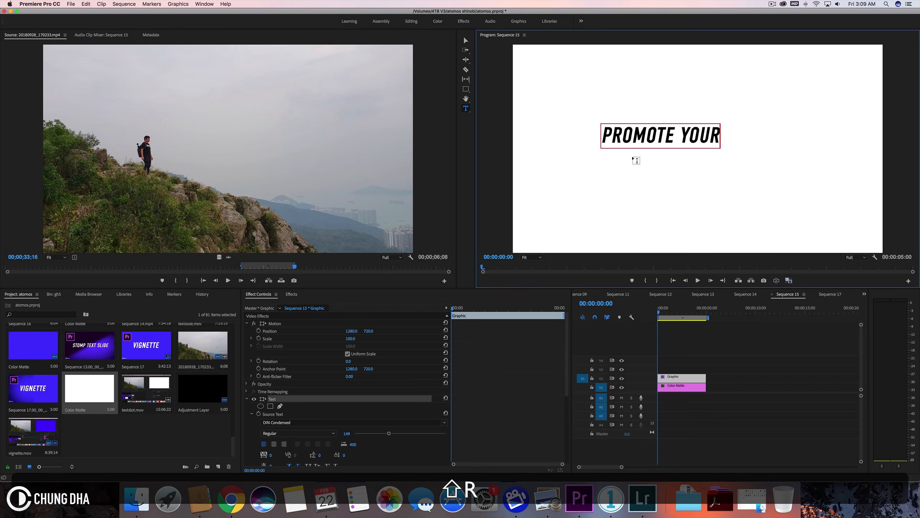
text( CR)
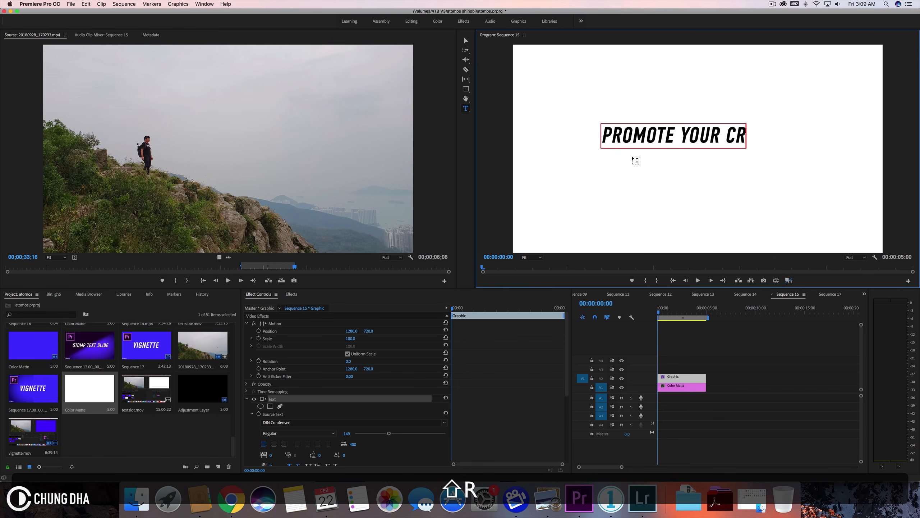
text(EATIVITY)
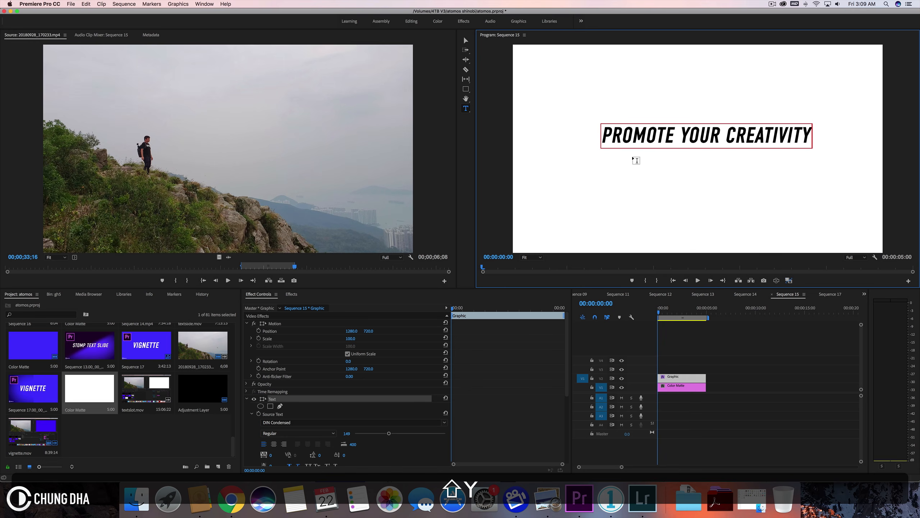
Move the "PROMOTE YOUR CREATIVITY" text to the center of the frame and deselect it
click(466, 40)
mouse_move(697, 134)
mouse_down()
mouse_move(695, 146)
mouse_move(686, 145)
mouse_up()
click(698, 130)
Add a second text layer in the same graphic reading CREATIVITY, BUSINESS and SELF on three separate lines
click(466, 108)
click(739, 80)
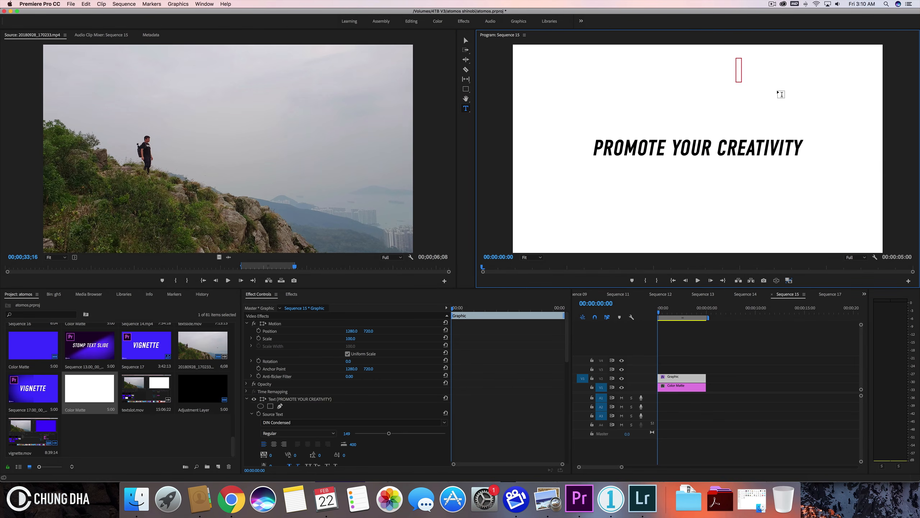
text(CREATIVUT)
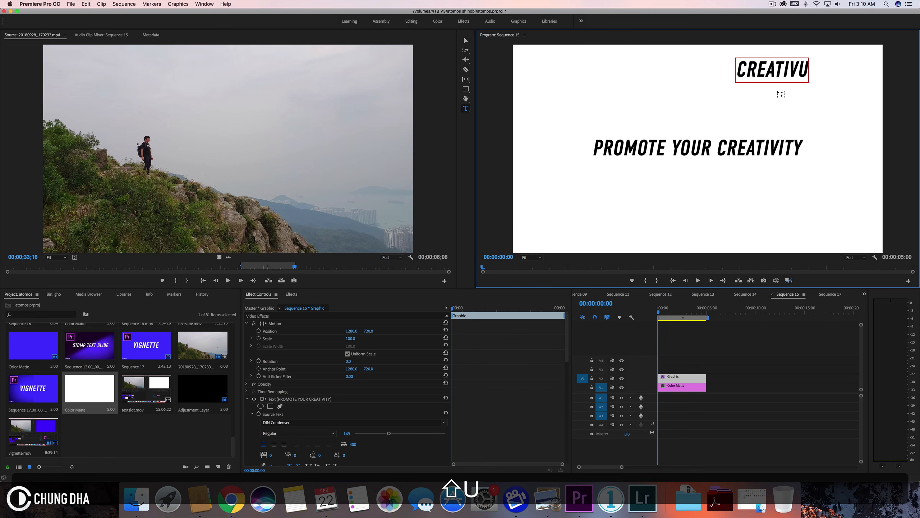
key(BackSpace)
key(BackSpace)
text(ITY)
key(Return)
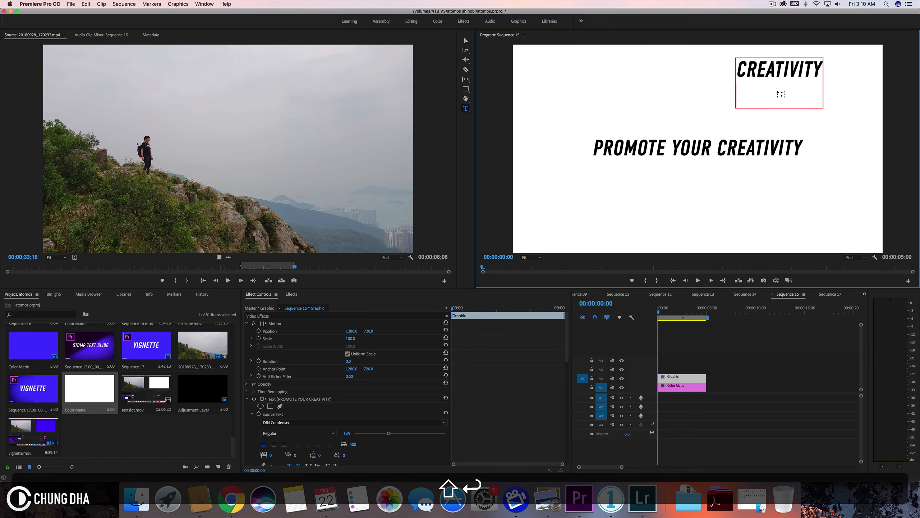
text(BUSI)
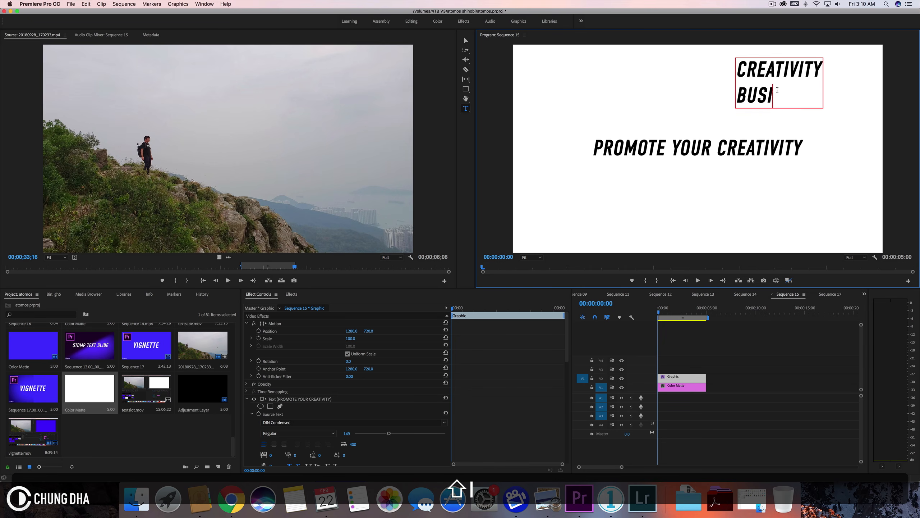
text(NESS)
key(shift+Return)
text(SELF)
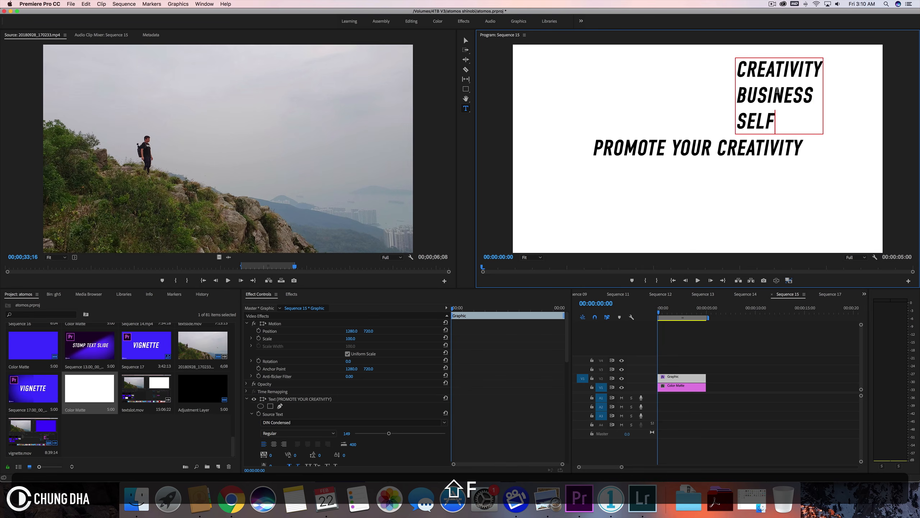
Move the three-line text so its CREATIVITY line exactly overlaps the same word in the centered sentence
key(Escape)
drag(800, 95, 765, 146)
click(765, 116)
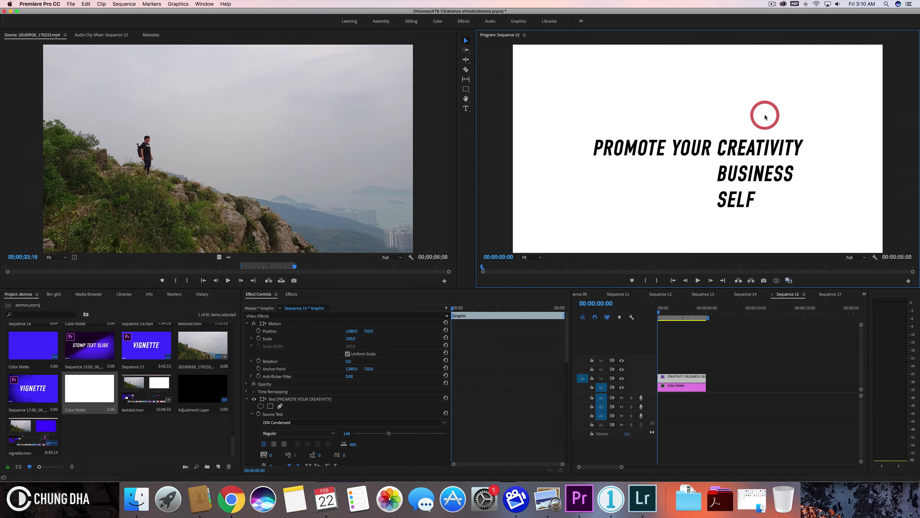
Delete the word CREATIVITY from the centered sentence, leaving "PROMOTE YOUR" beside the three-line text
double_click(699, 150)
click(699, 152)
click(701, 146)
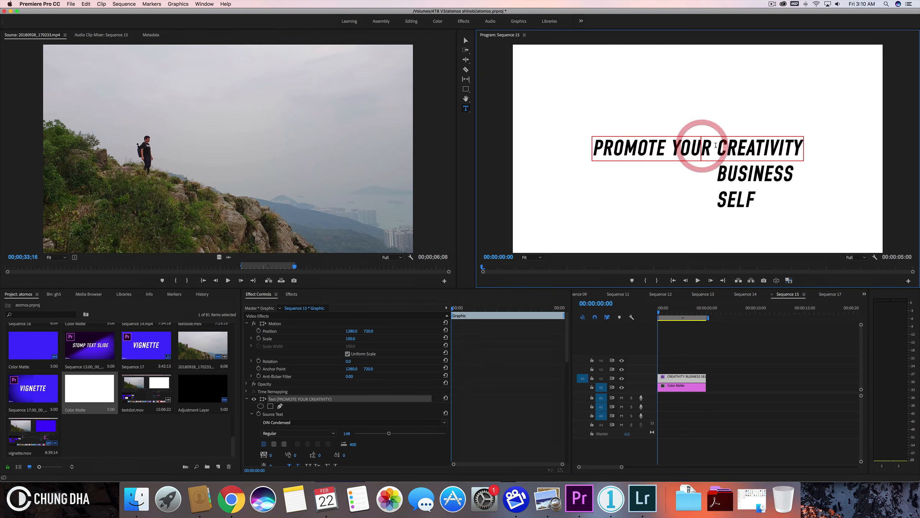
drag(715, 145, 821, 140)
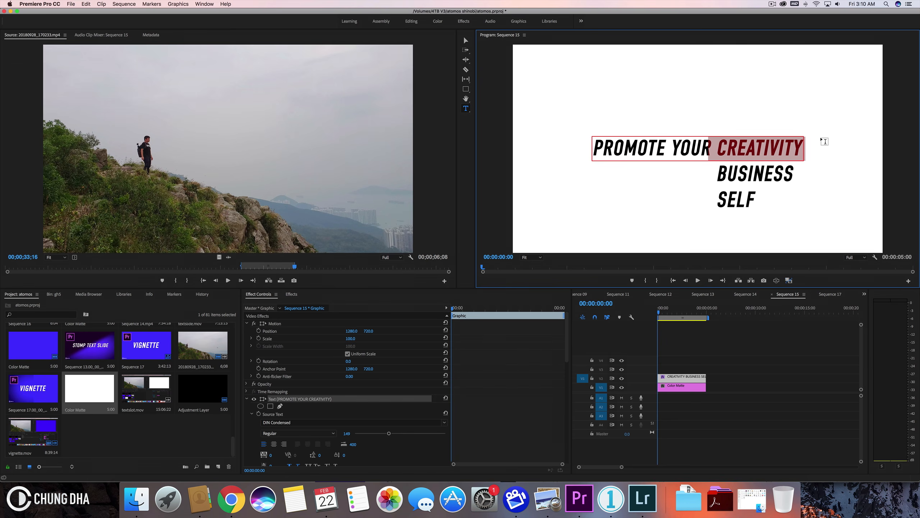
key(BackSpace)
click(466, 40)
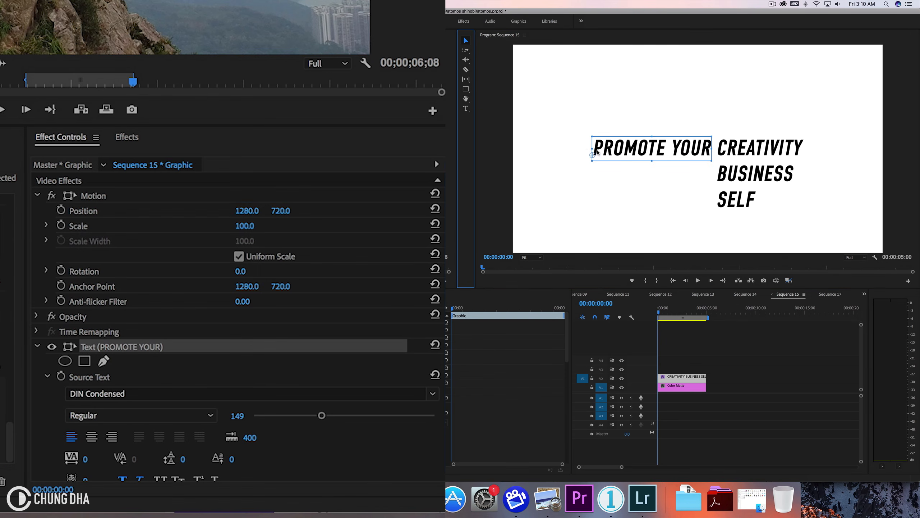
click(578, 171)
Apply the Crop and Transform effects from the Quick list to the text graphic clip on the timeline
click(128, 140)
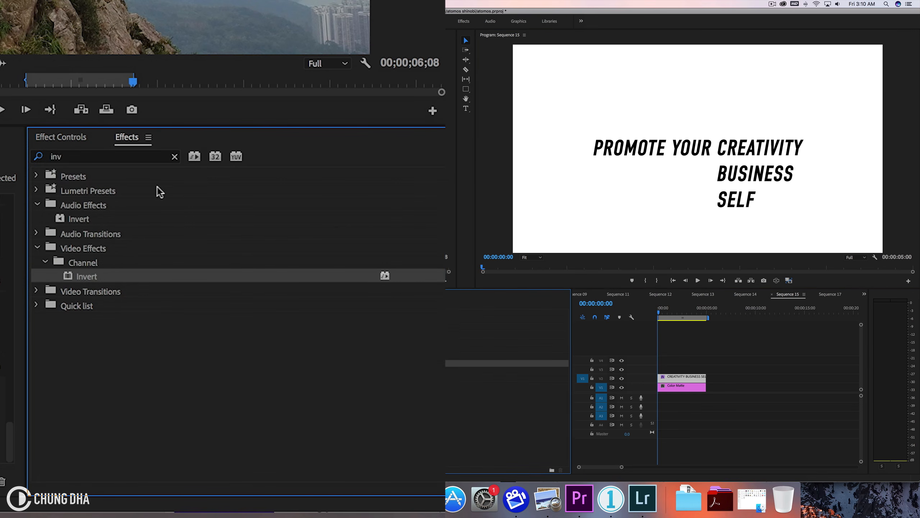
click(174, 157)
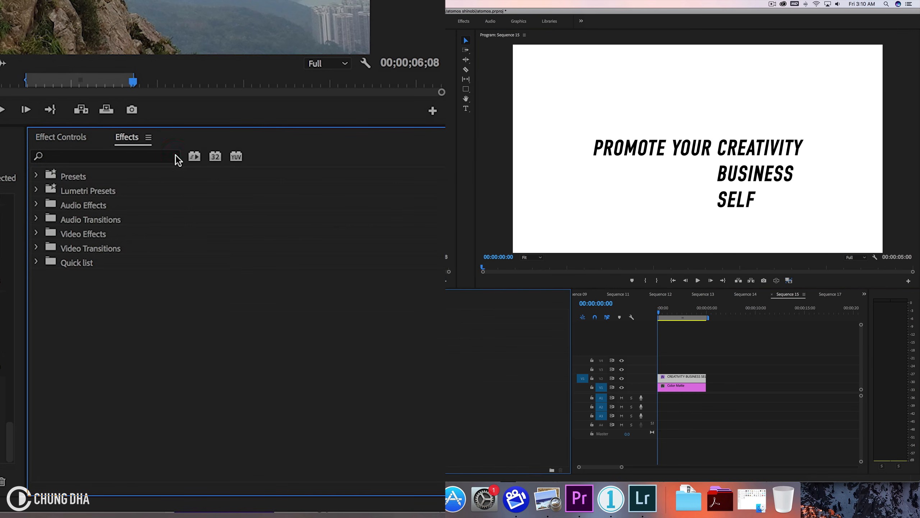
click(37, 262)
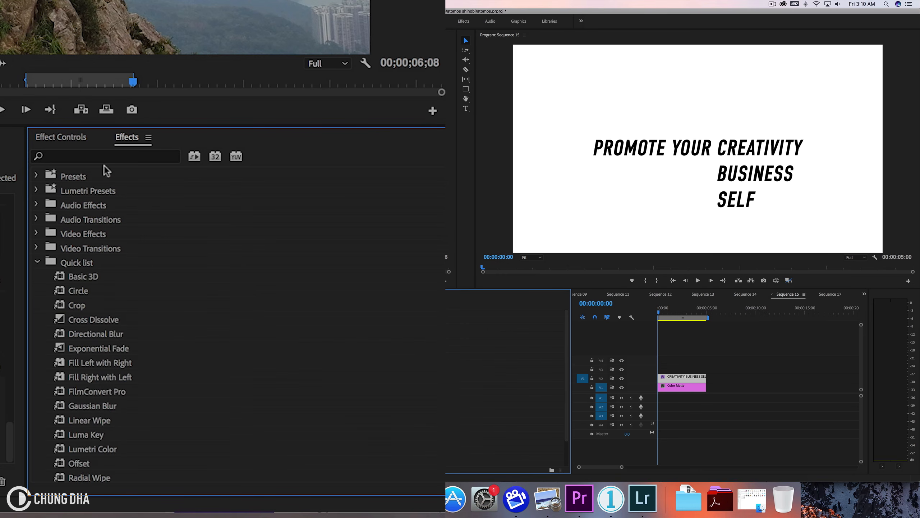
click(78, 157)
click(77, 305)
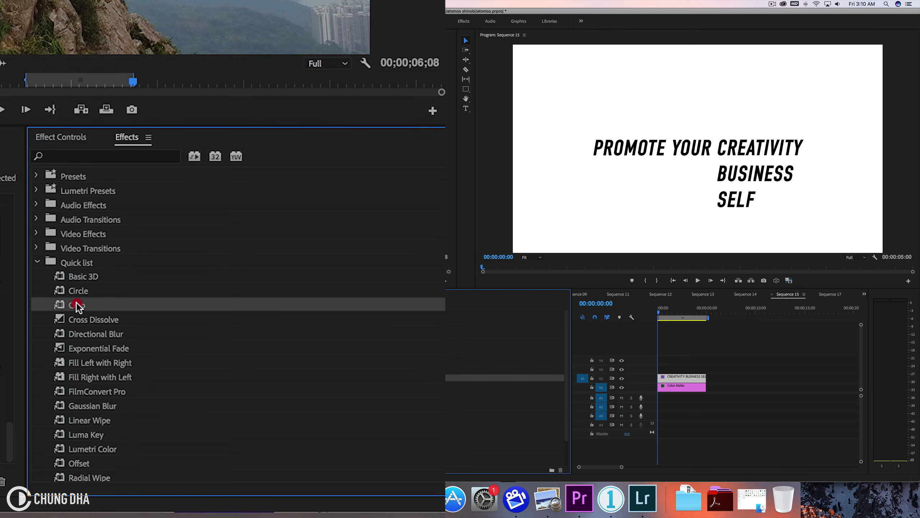
drag(78, 307, 672, 379)
scroll(125, 434, down, 3)
drag(108, 448, 674, 379)
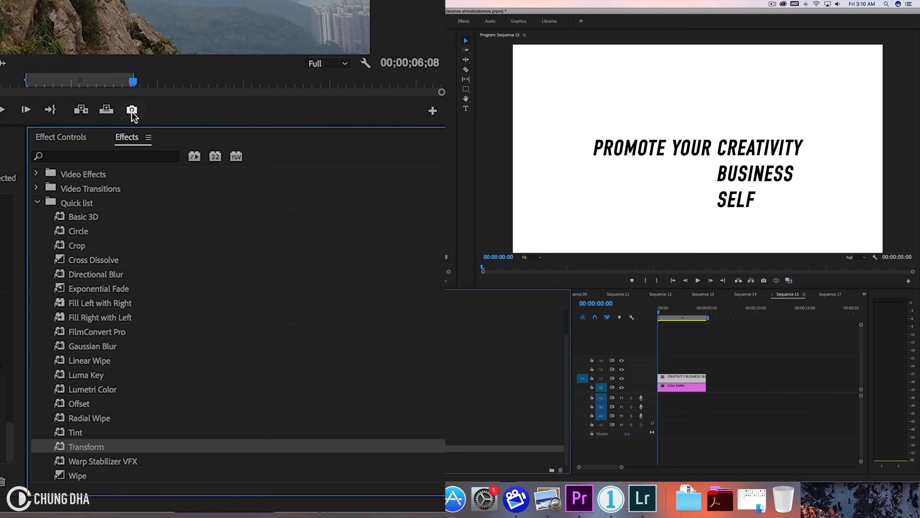
Collapse the graphic's layers and effects, then reorder them as CREATIVITY BUSINESS SELF text, Transform, Crop and PROMOTE YOUR text
click(80, 137)
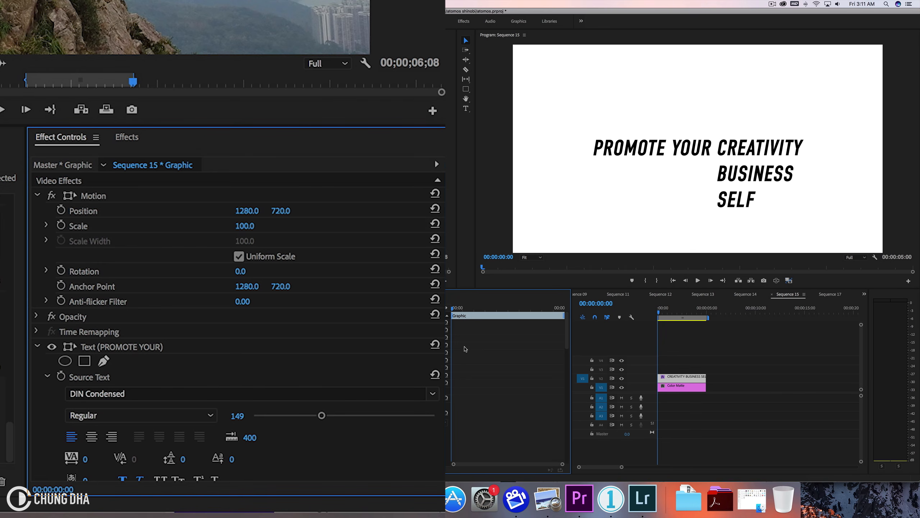
scroll(494, 351, down, 4)
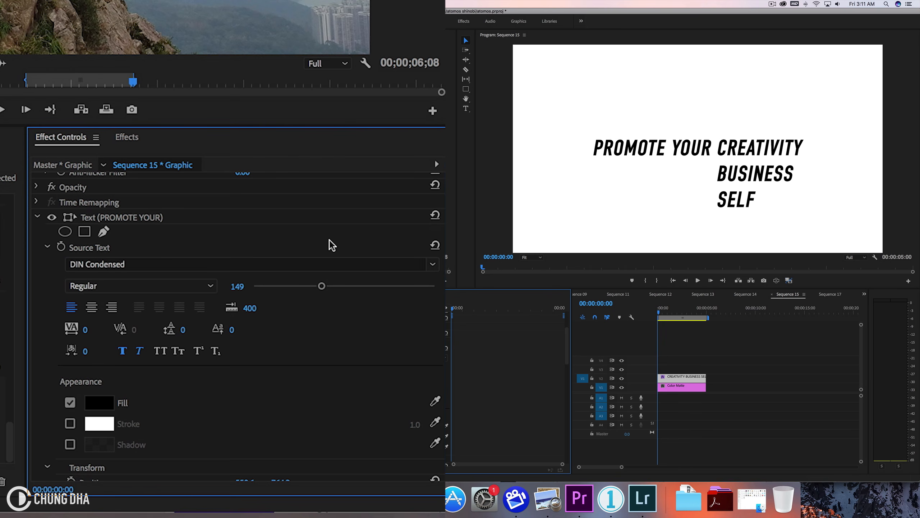
click(37, 217)
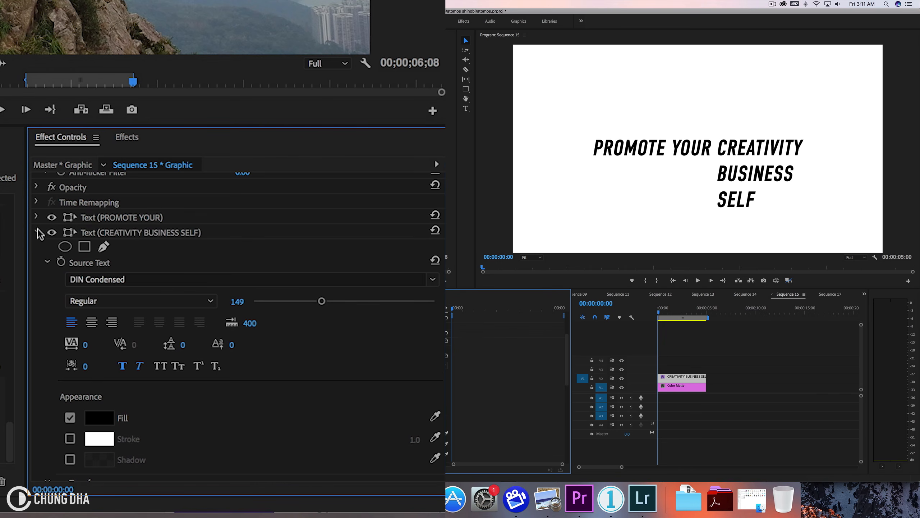
click(36, 231)
click(36, 247)
click(37, 262)
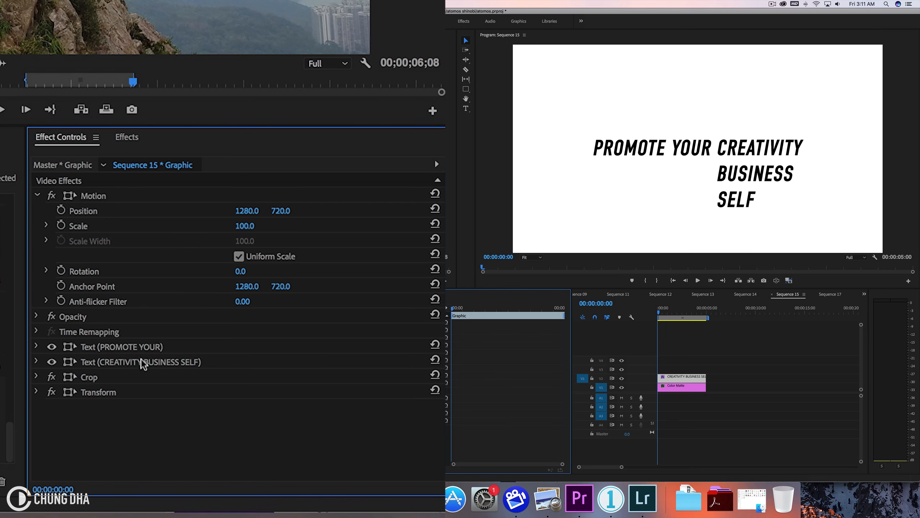
drag(136, 347, 138, 404)
drag(105, 367, 106, 380)
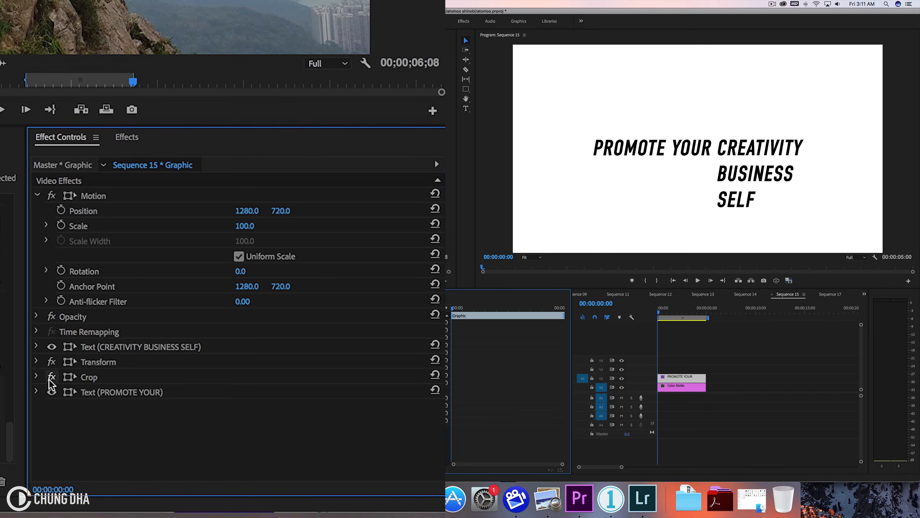
Set the Crop effect's Top to 45% and Bottom to 46%, then switch the effect off and collapse it
click(37, 377)
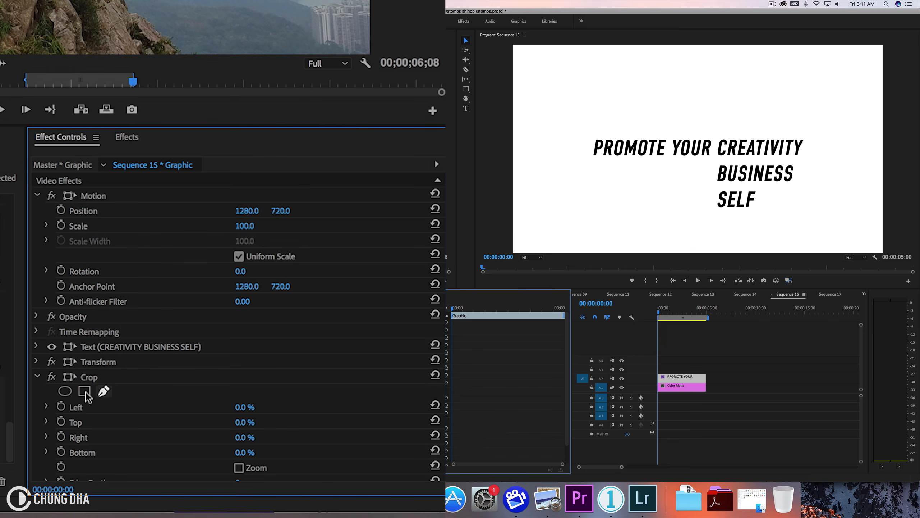
click(94, 378)
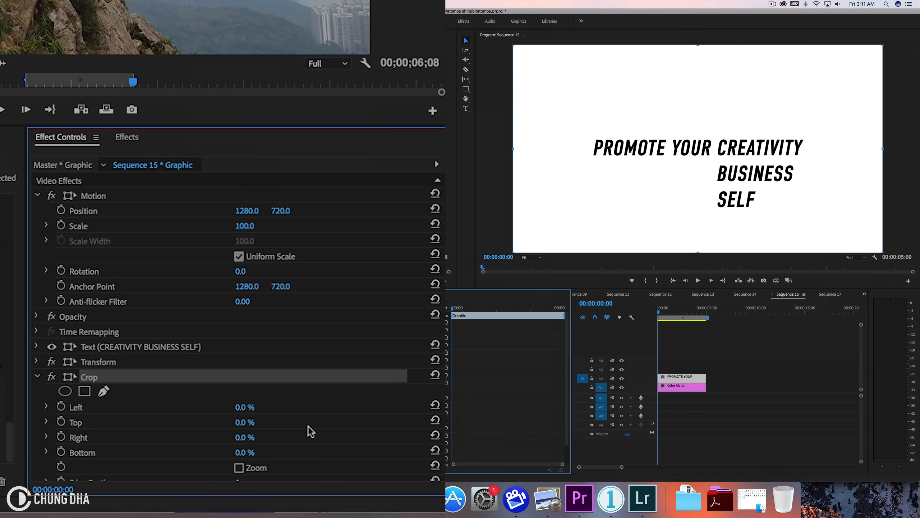
drag(242, 423, 263, 452)
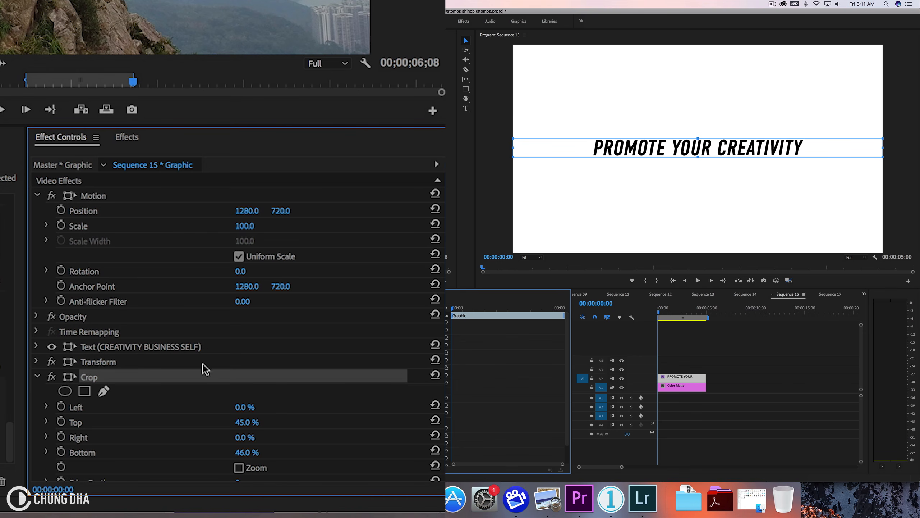
click(50, 377)
click(37, 376)
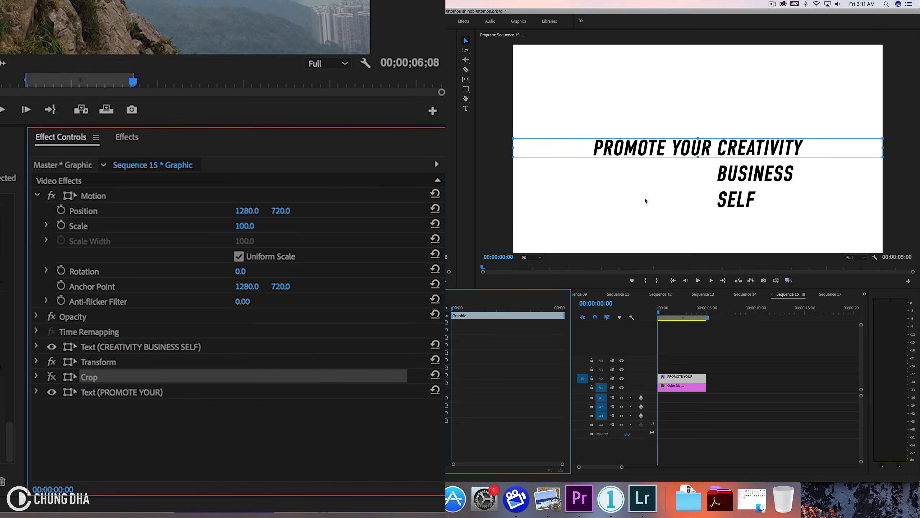
click(532, 257)
click(535, 323)
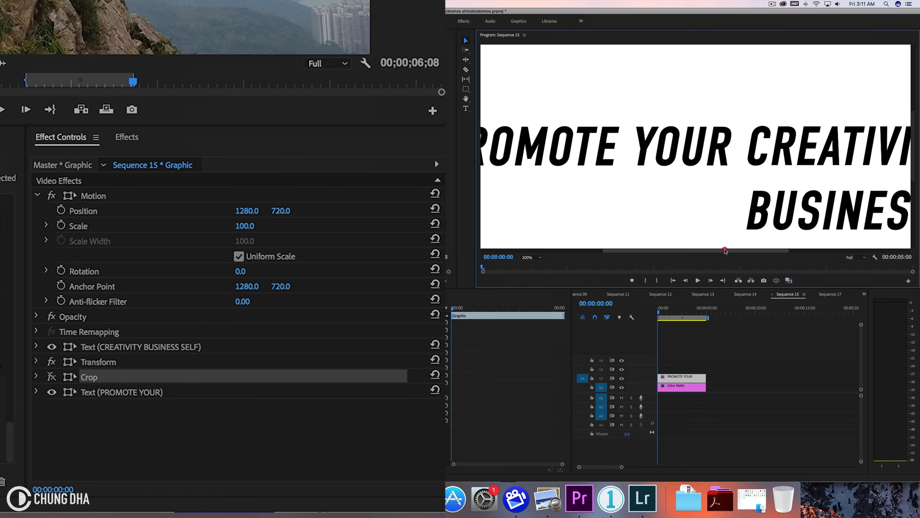
scroll(686, 155, right, 5)
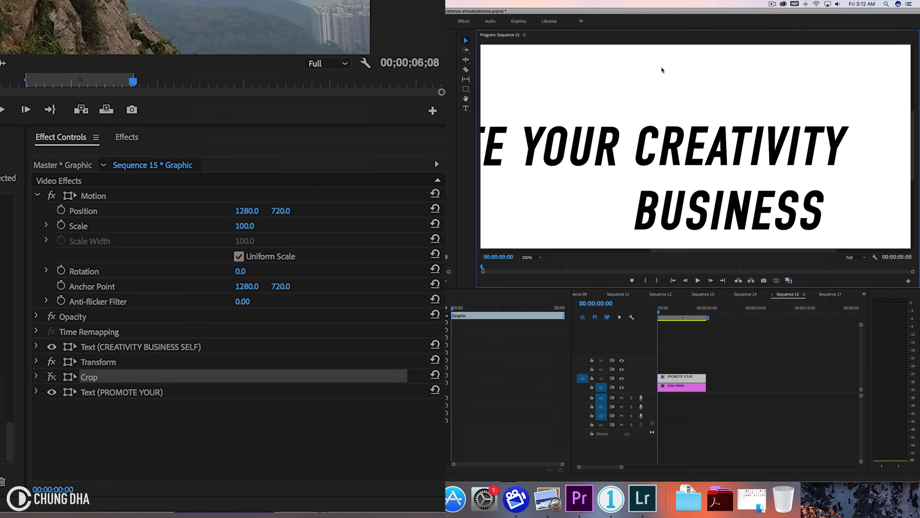
click(465, 88)
click(486, 95)
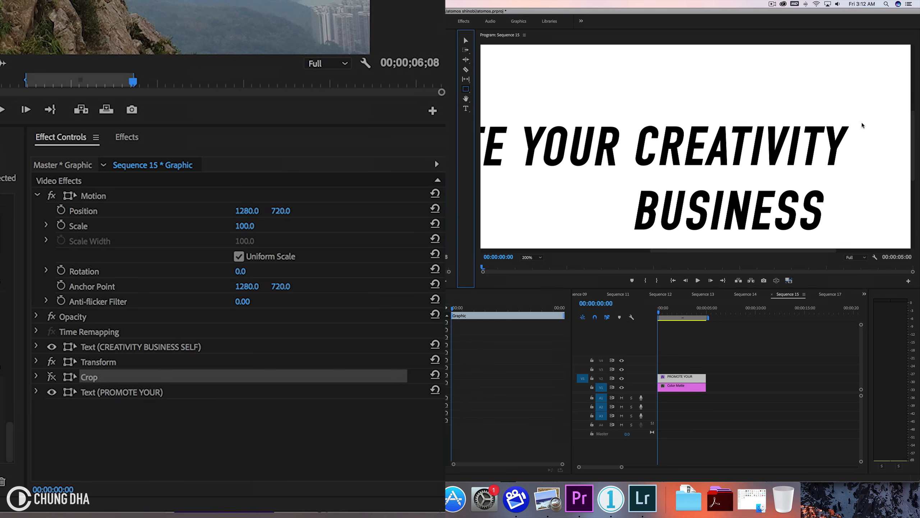
click(531, 257)
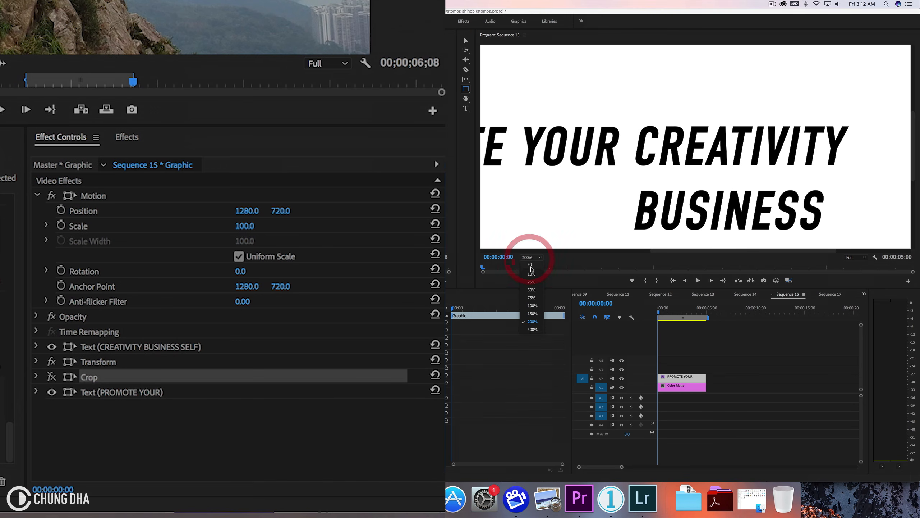
click(531, 265)
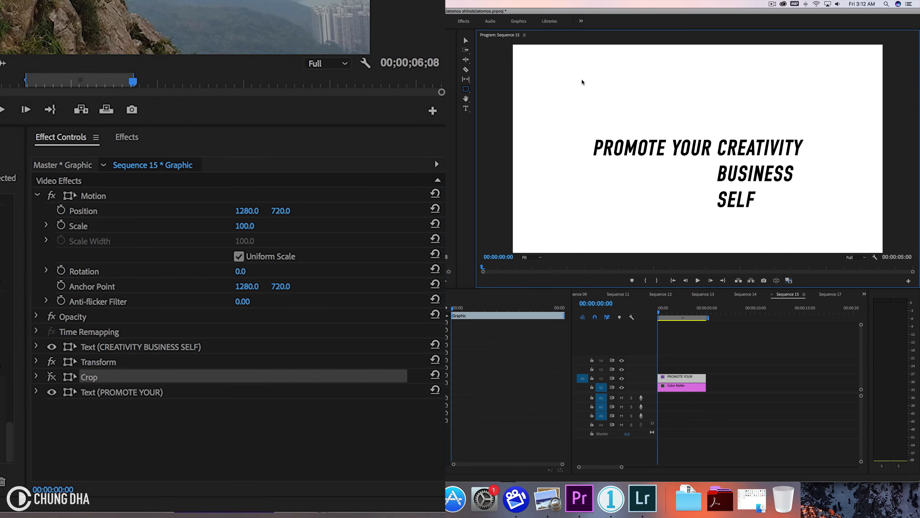
Draw a rectangle that covers the word CREATIVITY and set the shape's opacity to 50%
click(466, 89)
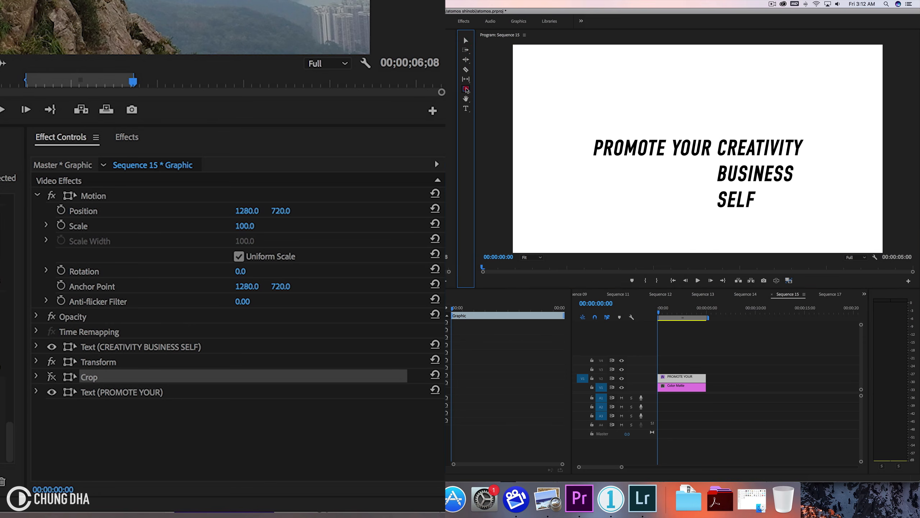
click(816, 143)
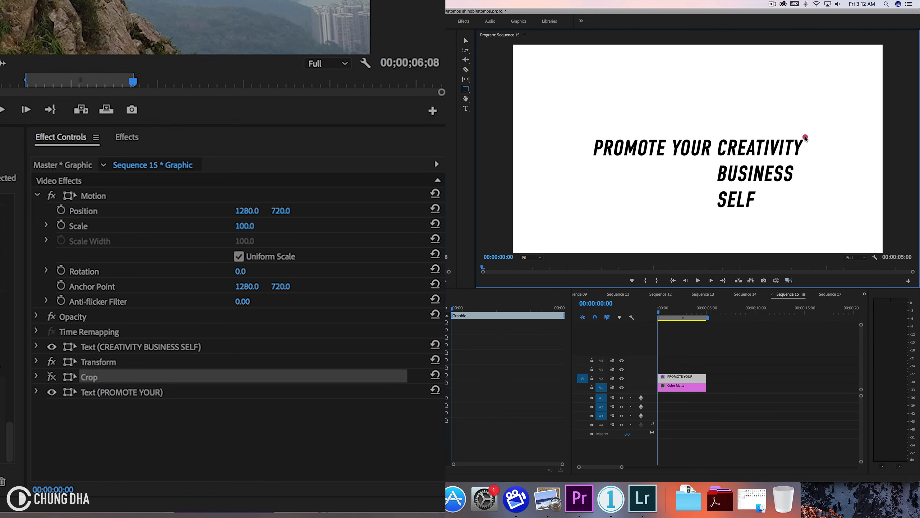
click(793, 149)
click(220, 423)
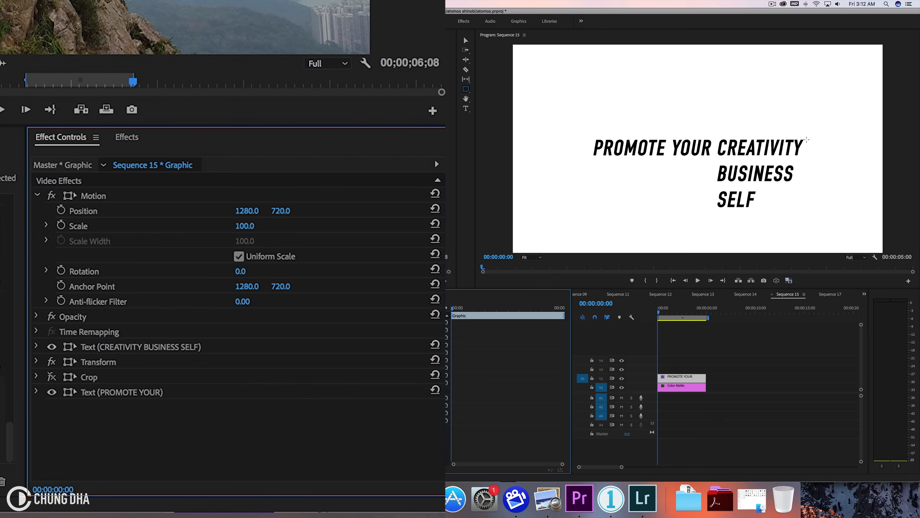
drag(805, 138, 715, 155)
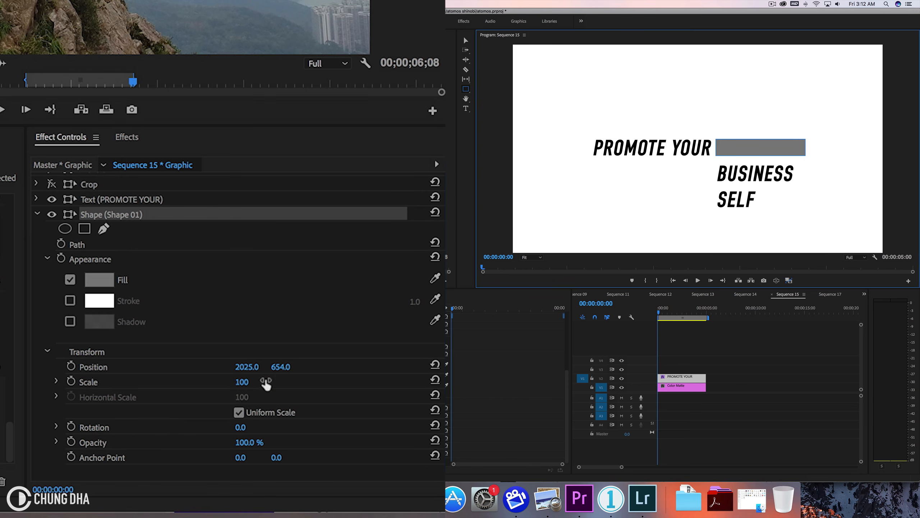
click(253, 440)
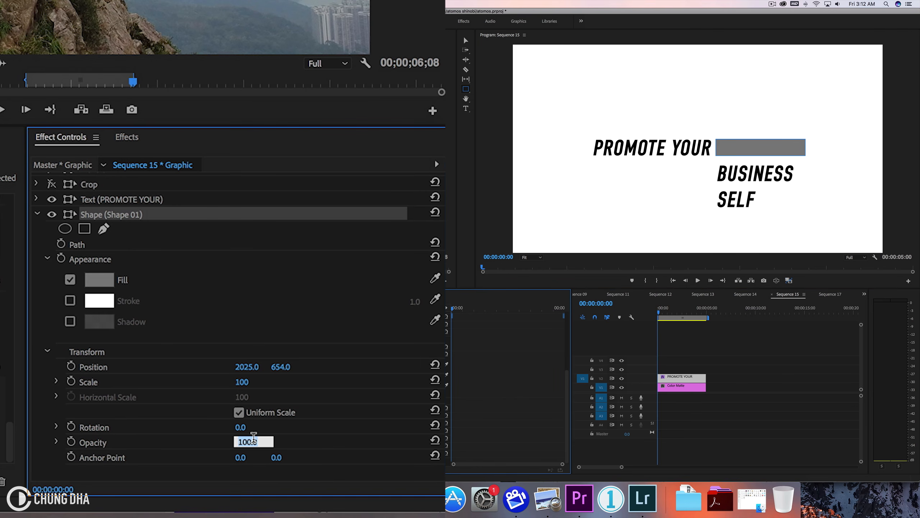
text(50)
key(Return)
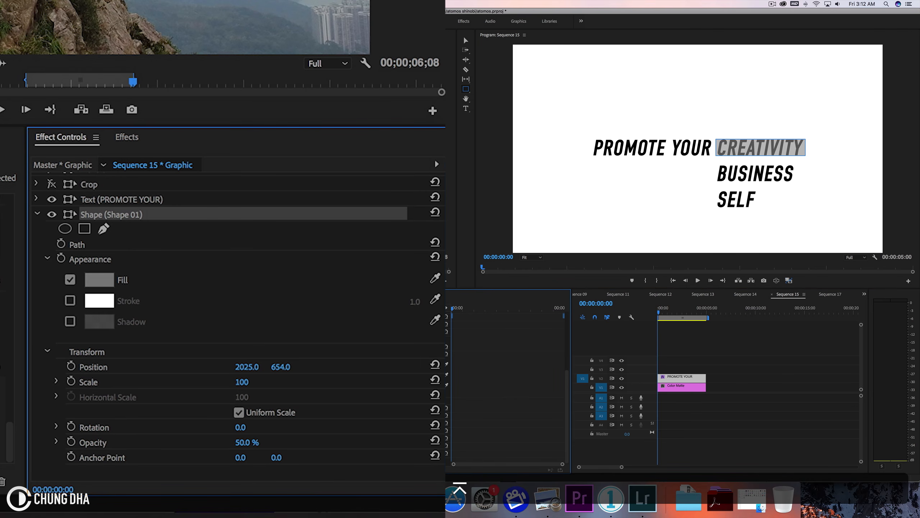
Trim the rectangle's upper and lower edges to fit the height of the CREATIVITY letters, then collapse the shape's settings
click(531, 257)
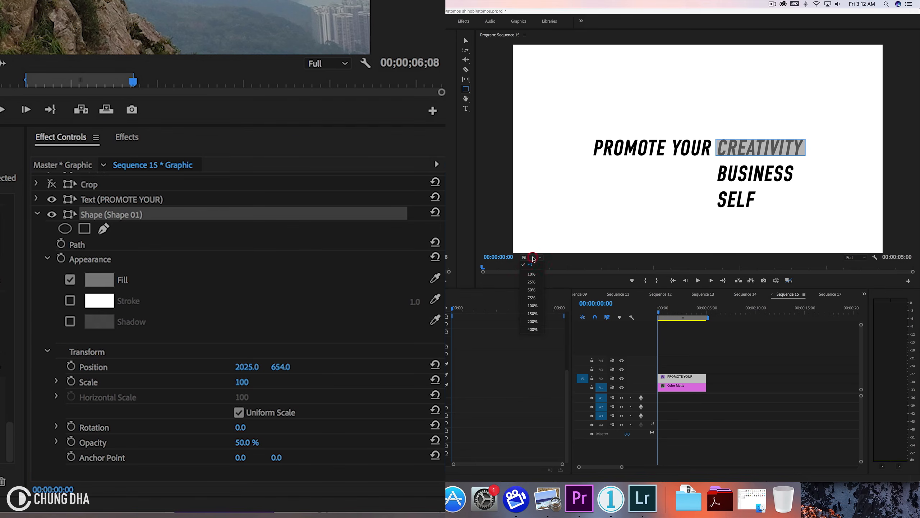
click(533, 323)
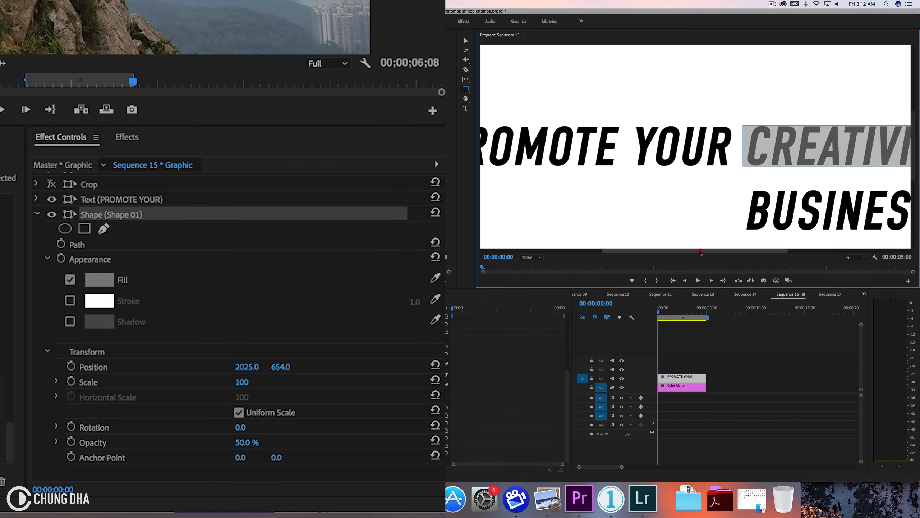
drag(694, 249, 722, 249)
click(465, 40)
drag(791, 123, 791, 125)
drag(790, 165, 790, 164)
click(776, 82)
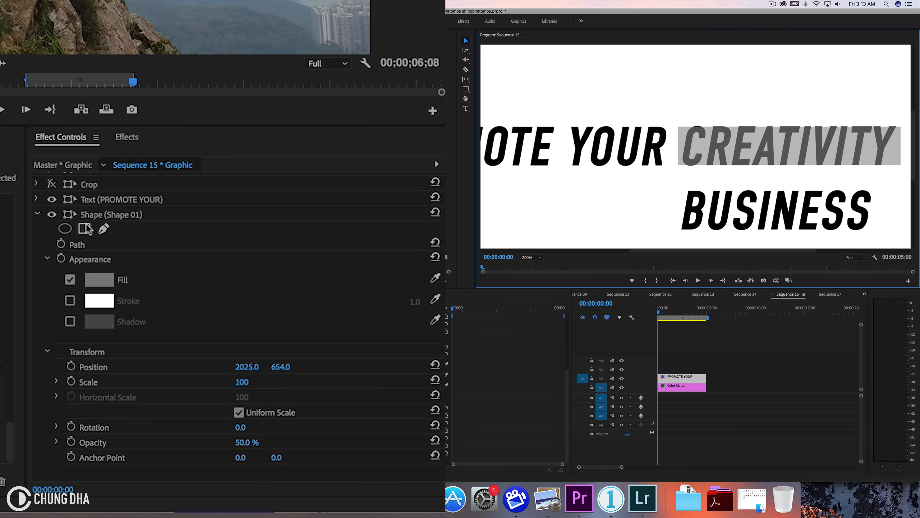
click(38, 213)
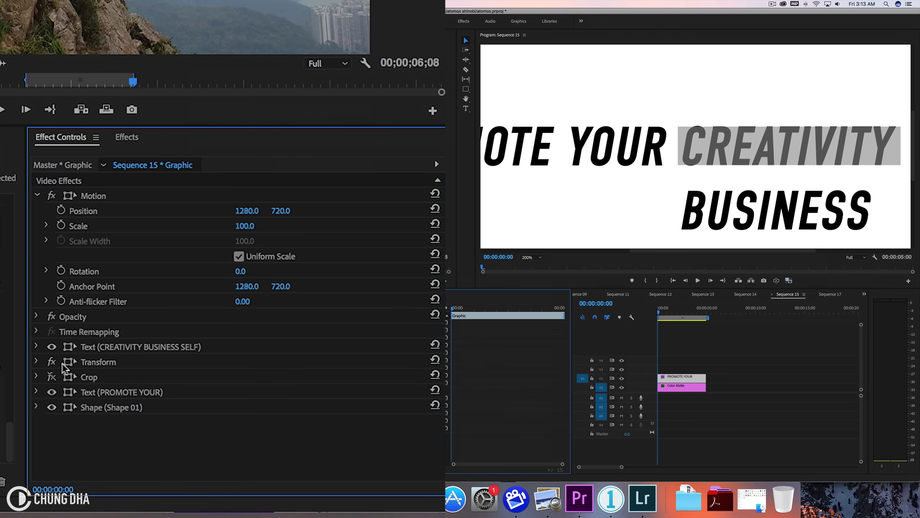
Set the Transform effect's Shutter Angle to 360 and turn off Use Composition's Shutter Angle
click(38, 361)
scroll(341, 356, down, 5)
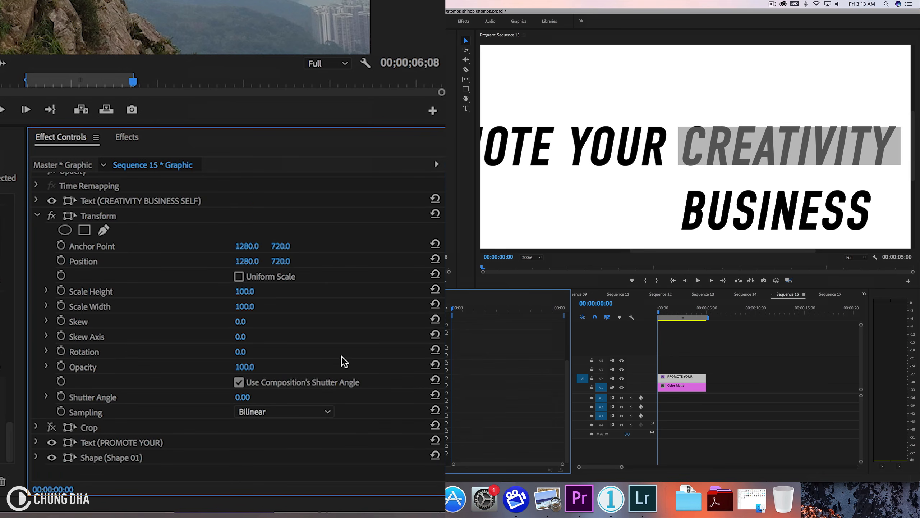
click(245, 396)
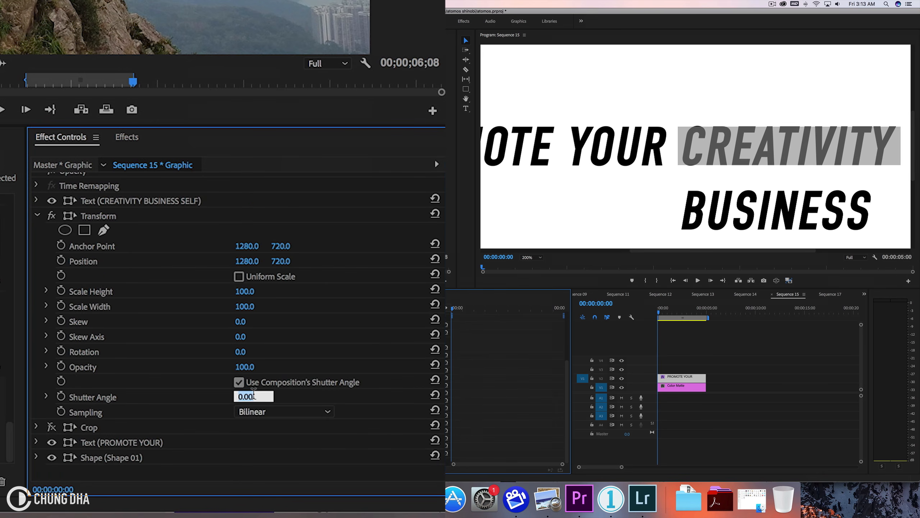
text(360)
key(Return)
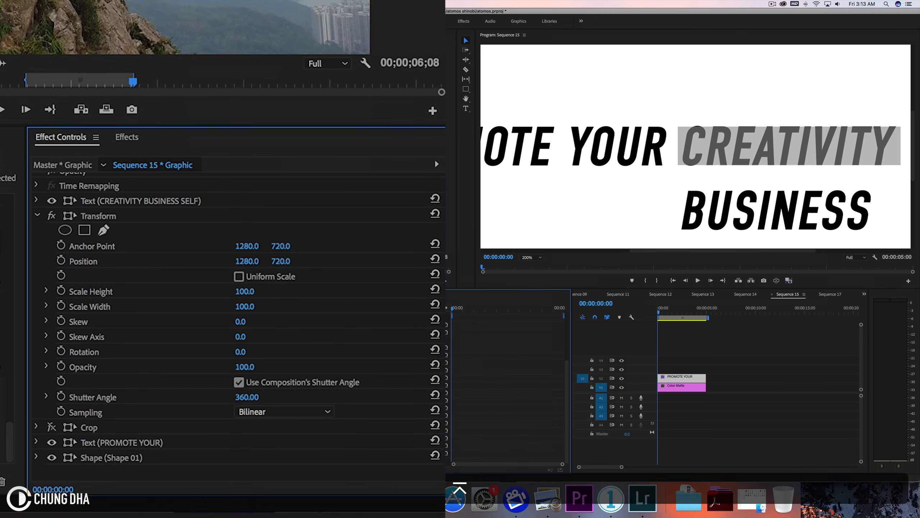
click(238, 384)
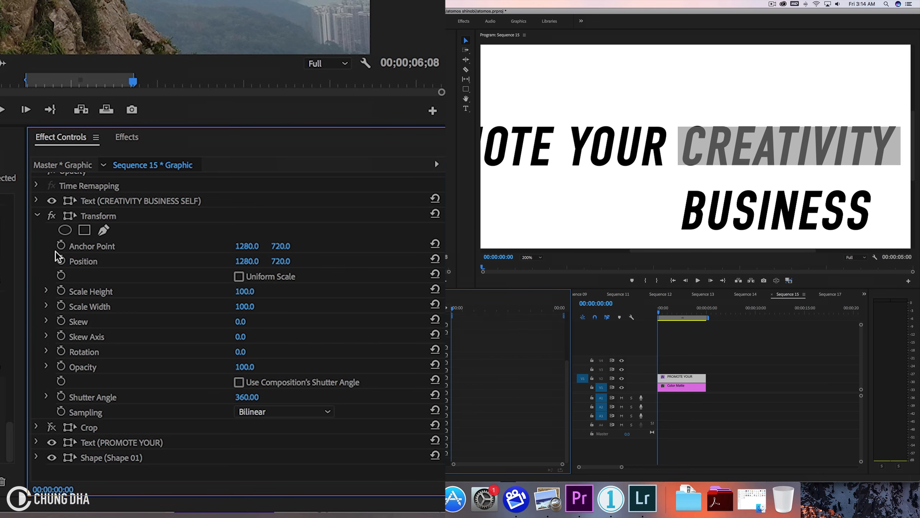
Enable Position keyframing on Transform, shift the first keyframe toward the clip's end, and set vertical Position to 540 at the start
click(61, 260)
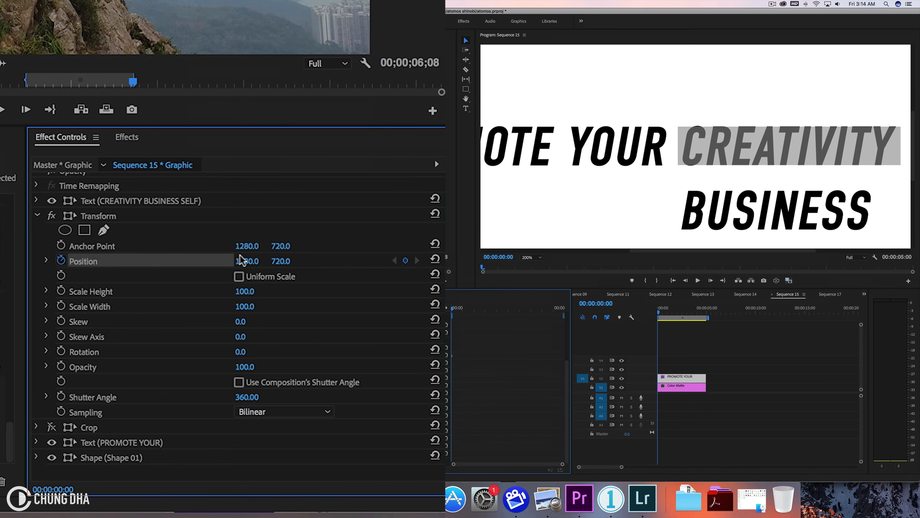
drag(459, 358, 524, 358)
drag(280, 261, 216, 261)
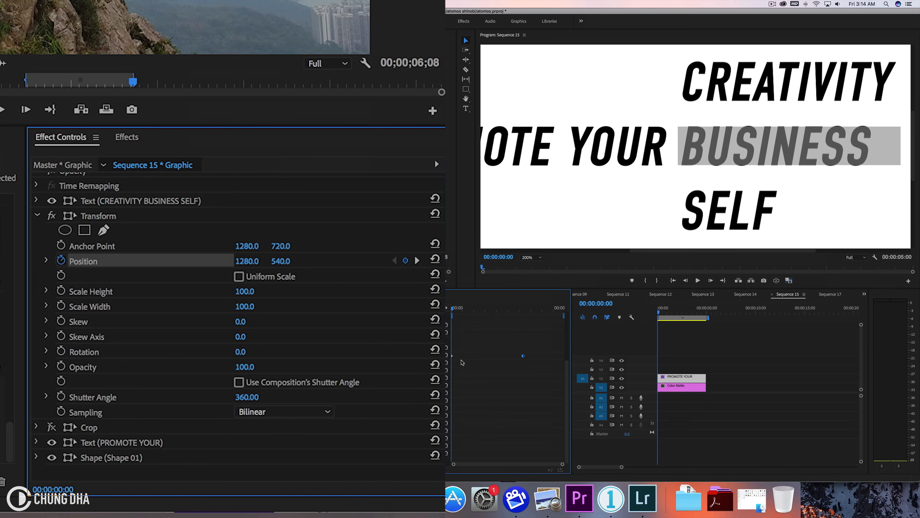
Shift each starting Position keyframe further along the clip and create new ones at the start with vertical values 361 and 184
drag(452, 357, 510, 358)
drag(281, 261, 216, 261)
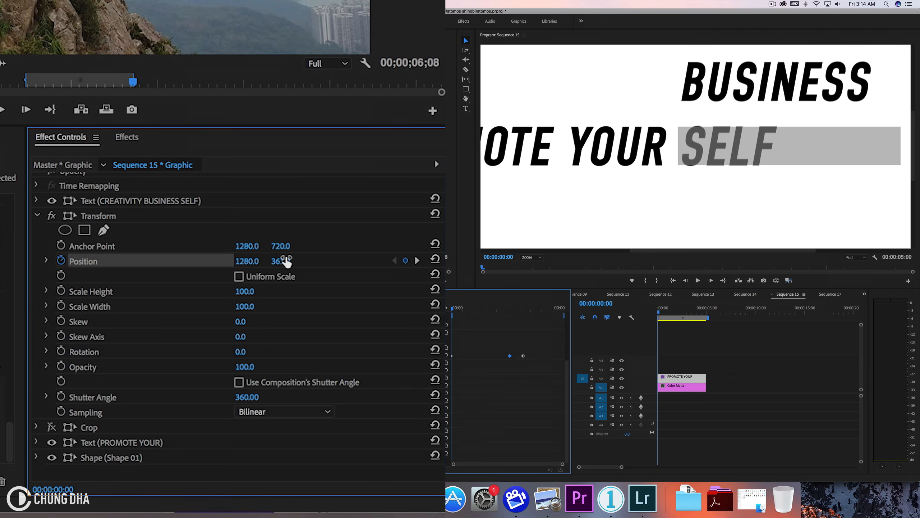
drag(452, 356, 493, 357)
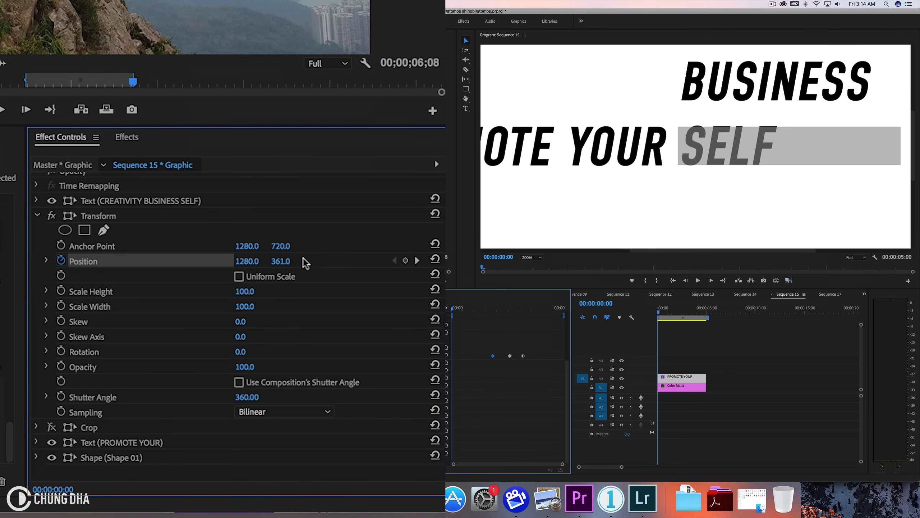
drag(288, 262, 224, 262)
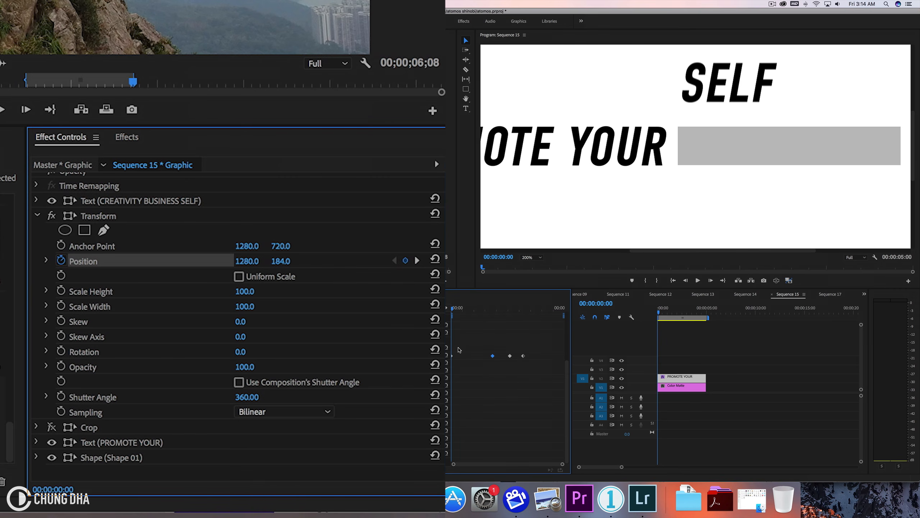
Place the 361 Position keyframe at 00:00:00:05 and copy it
key(shift)
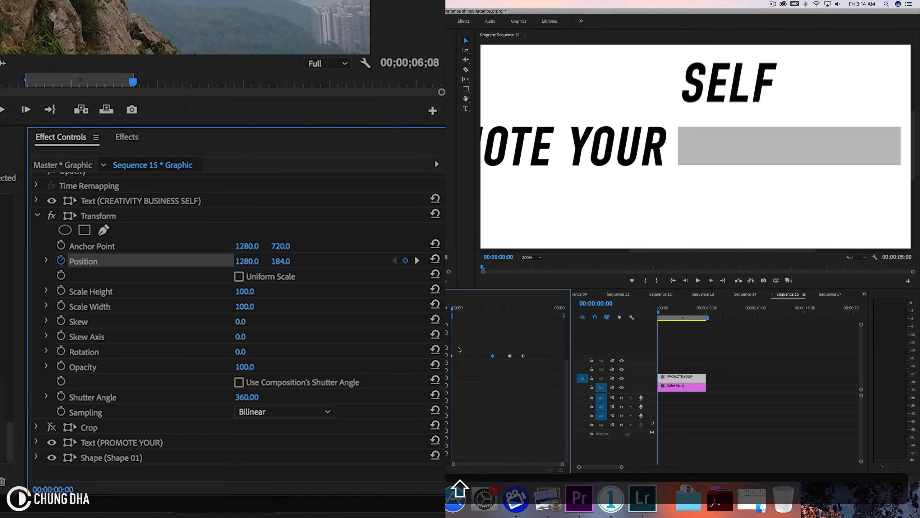
key(shift+Right)
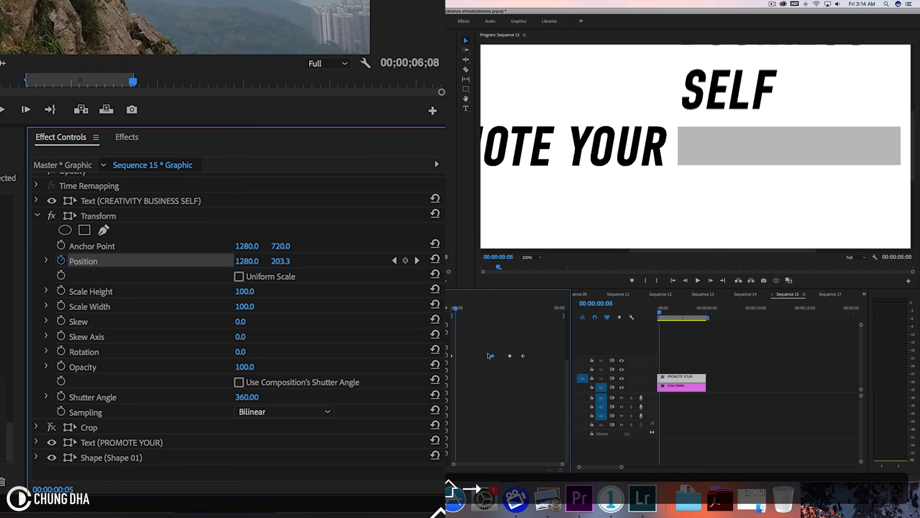
drag(490, 356, 456, 358)
right_click(455, 358)
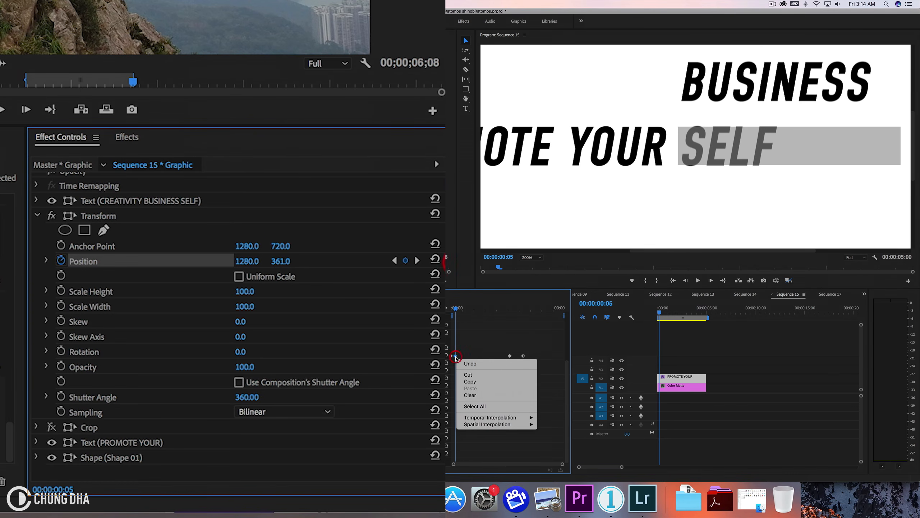
click(486, 382)
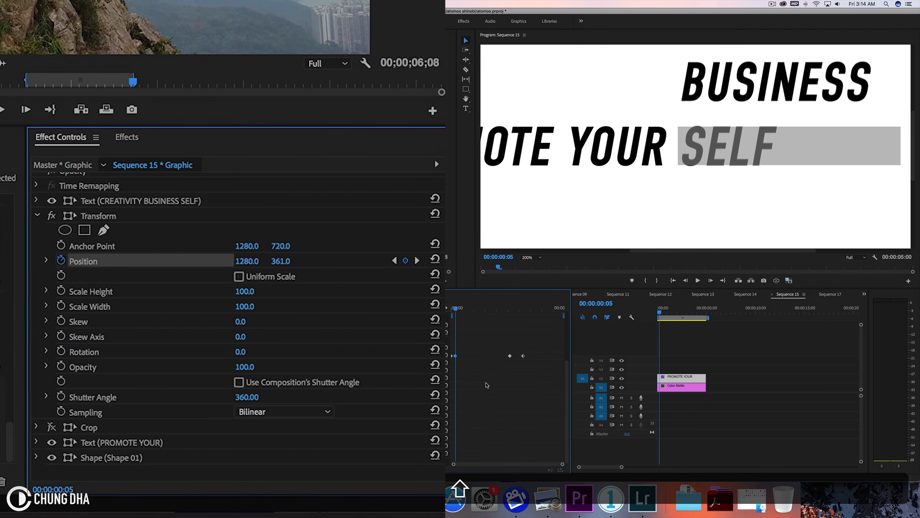
Paste the copied 361 Position keyframe at 00:00:00:20 to hold the word SELF in place
key(shift+Right)
key(shift+Right)
key(shift+Right)
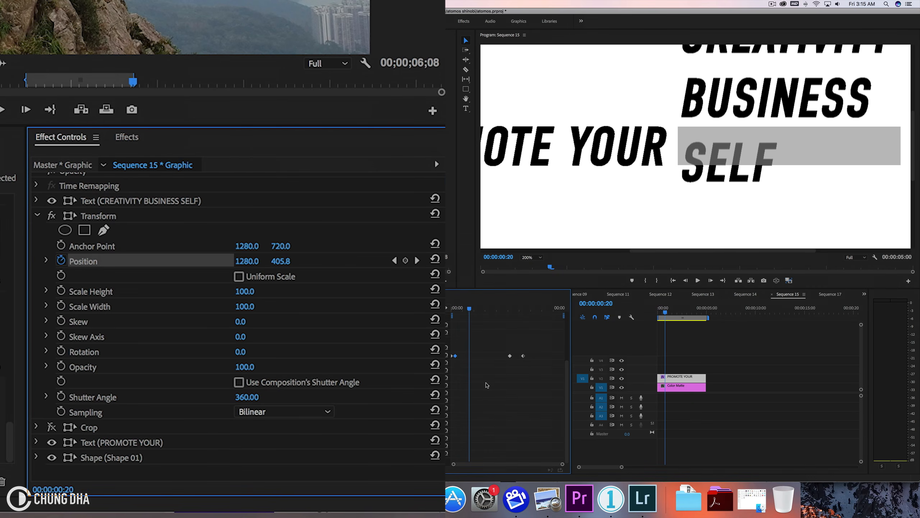
key(super)
key(super+v)
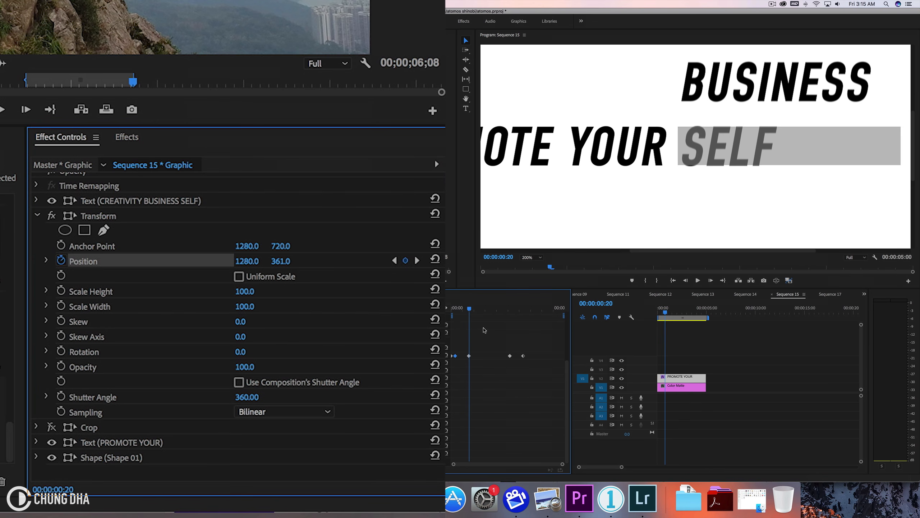
Place the 540 Position keyframe at 00:00:01:00 and copy it
key(shift)
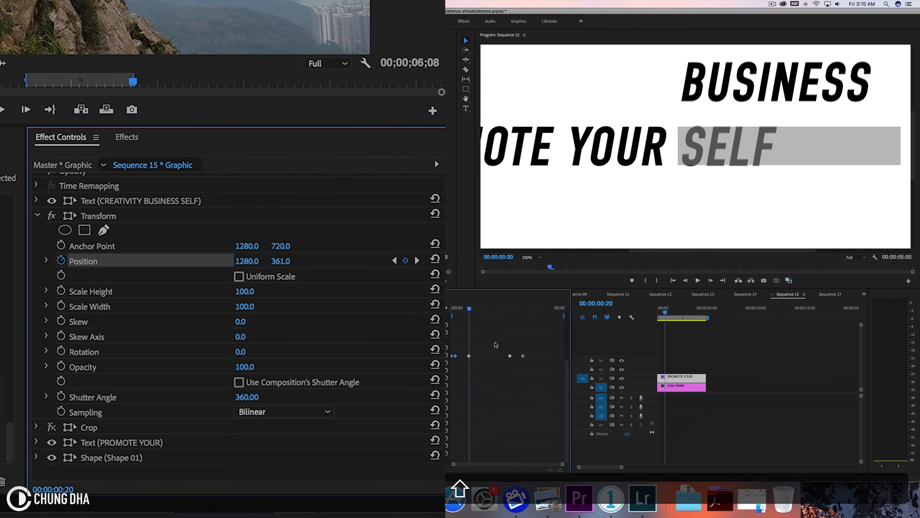
key(shift+Right)
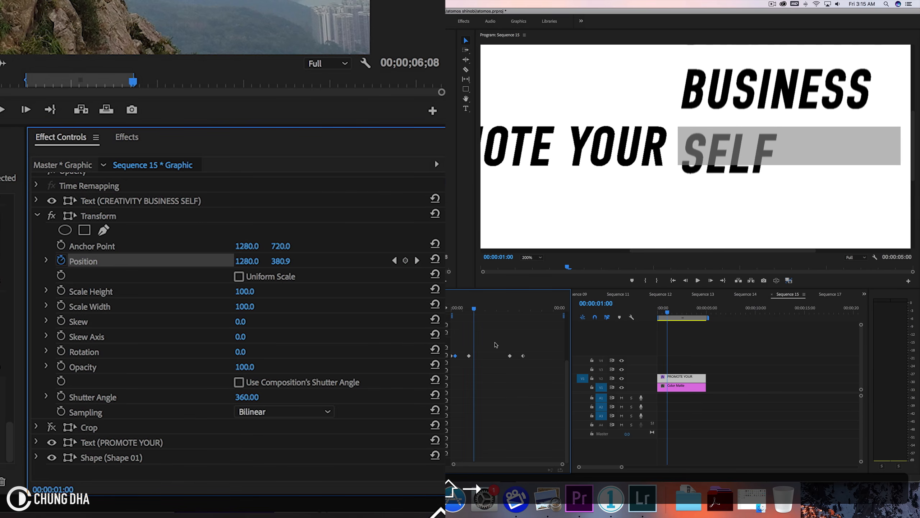
drag(510, 355, 474, 357)
right_click(474, 357)
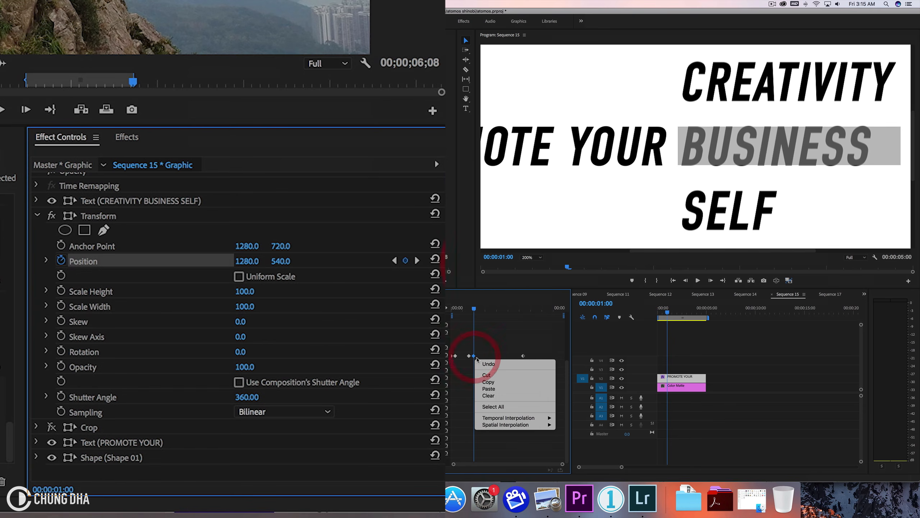
click(500, 382)
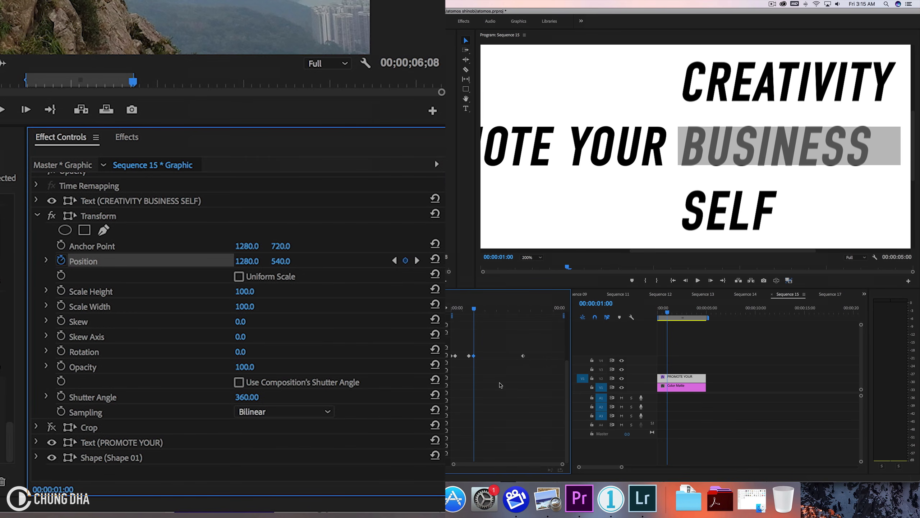
Paste the copied 540 Position keyframe at 00:00:01:15 to hold the word BUSINESS in place
key(shift)
key(shift+Right)
key(shift+Right)
key(shift+Right)
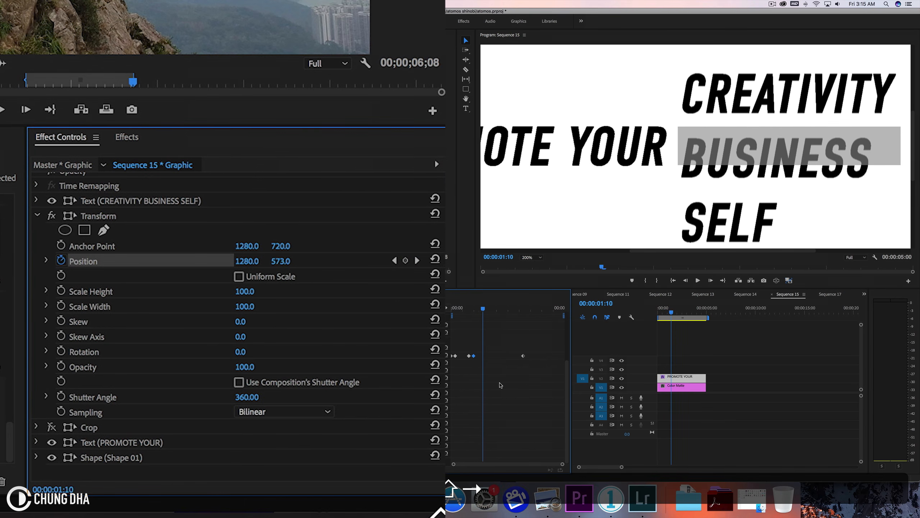
key(super+v)
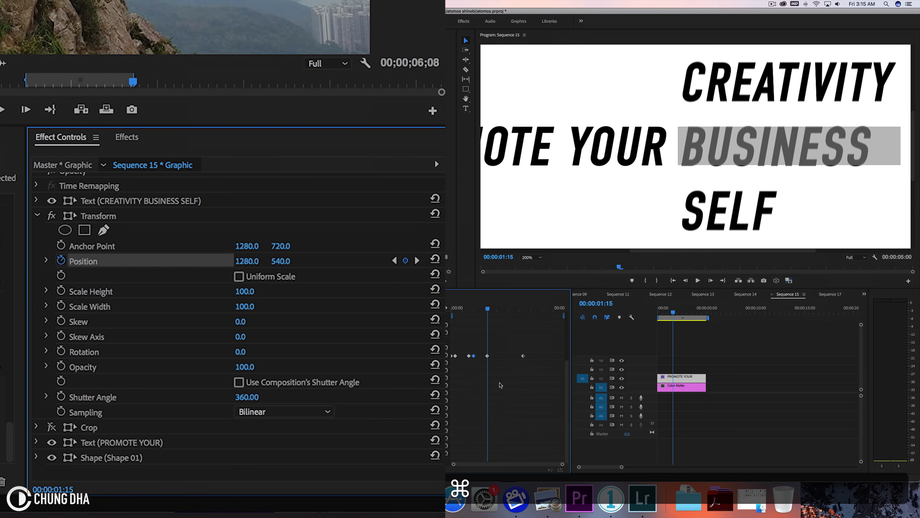
Move the last Position keyframe, with vertical value 720, to 00:00:01:20 and play the sequence from the start
key(shift+Right)
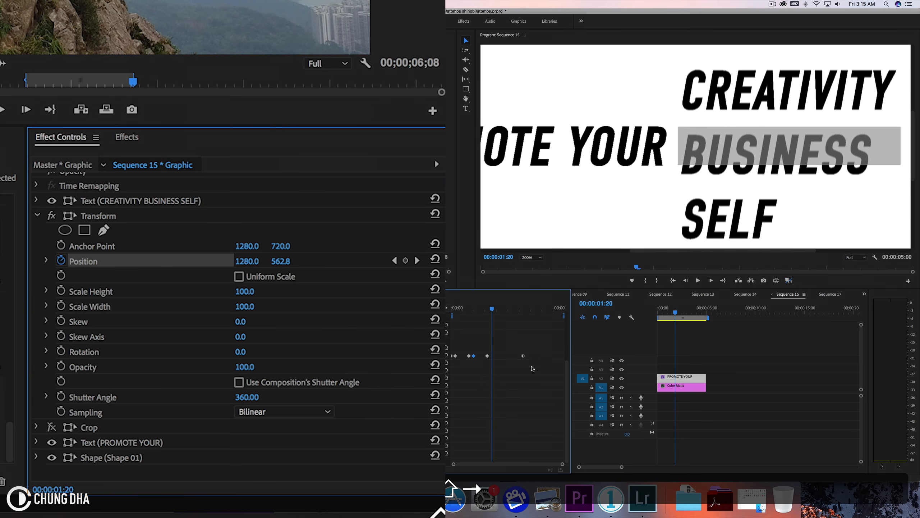
drag(525, 358, 492, 359)
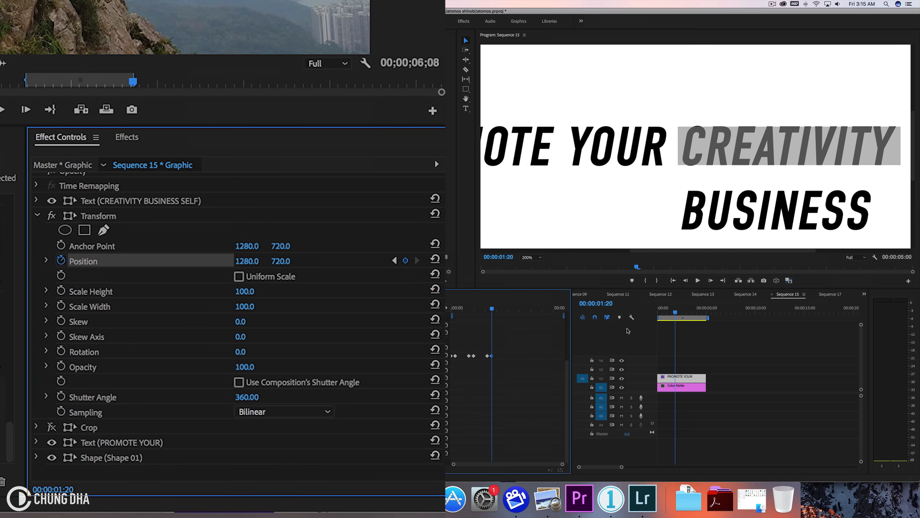
drag(679, 309, 618, 315)
key(space)
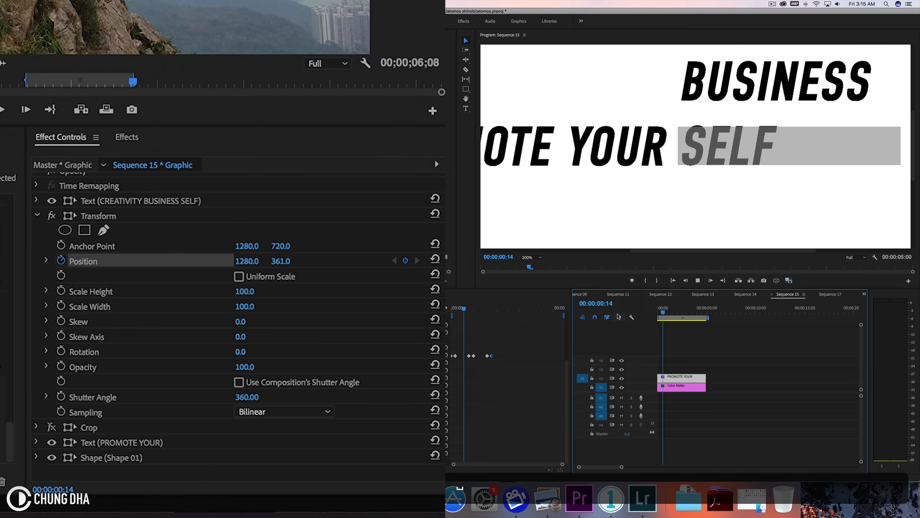
key(space)
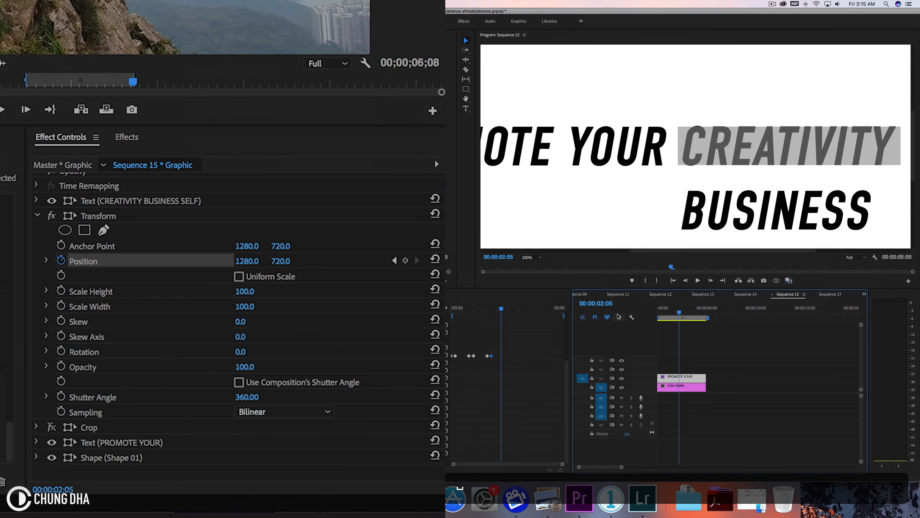
Collapse the Transform settings, turn the Crop effect back on and hide the Shape 01 guide layer
click(37, 215)
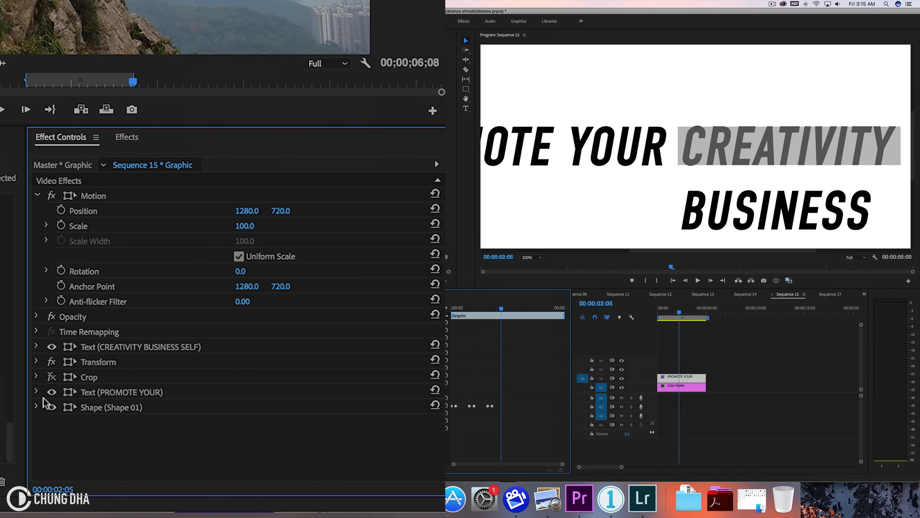
click(51, 377)
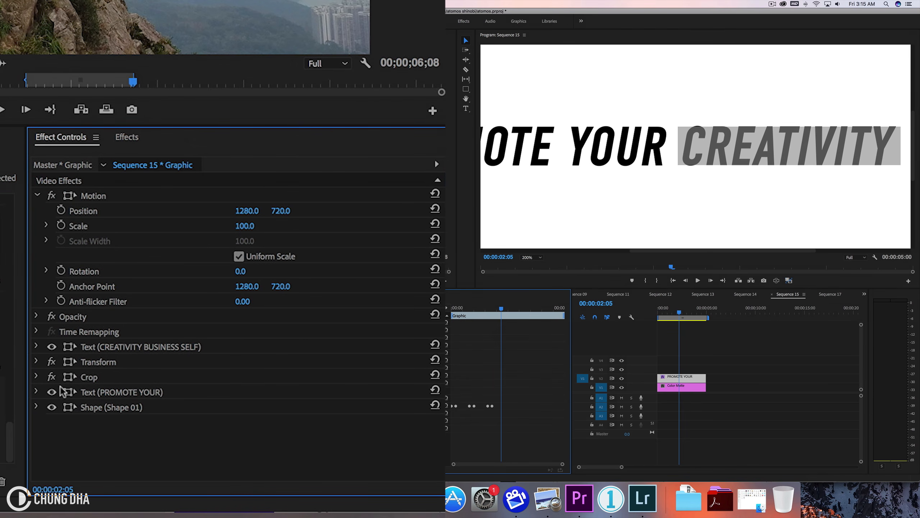
click(51, 408)
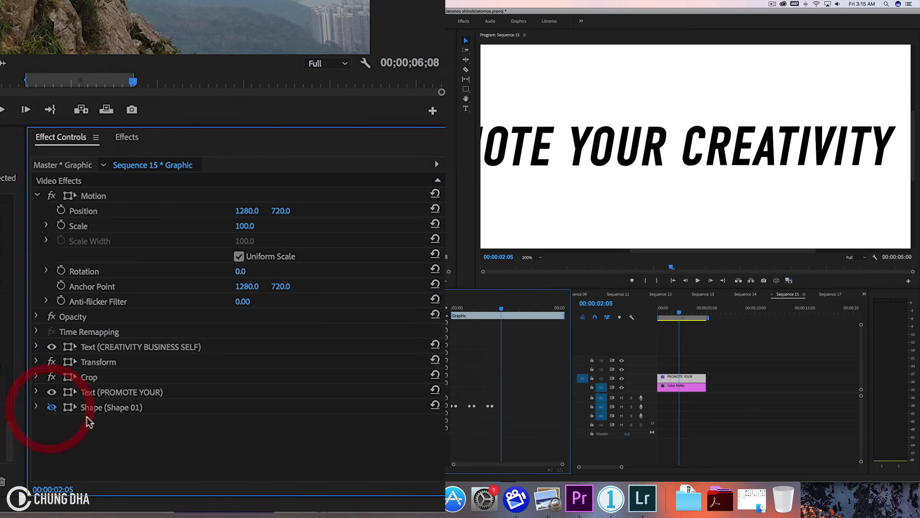
click(109, 407)
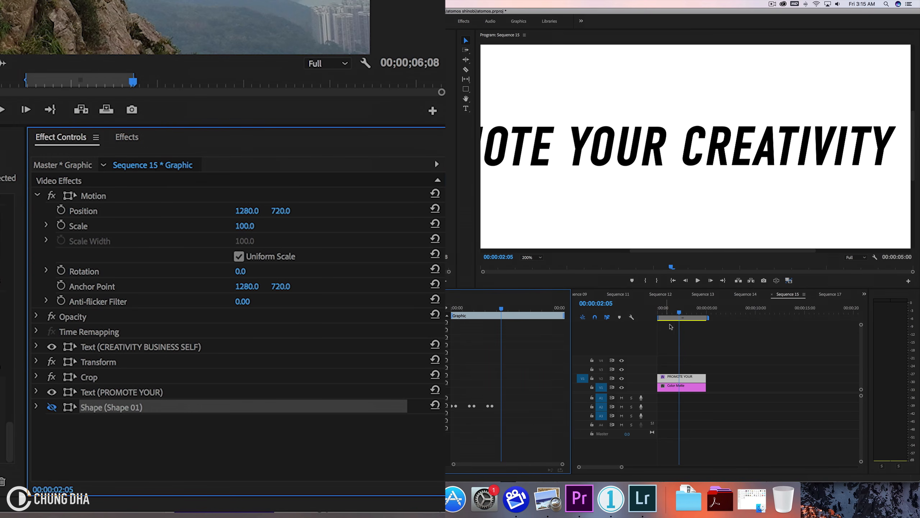
Set the program preview zoom to Fit and play the finished text animation from the start
click(532, 257)
click(525, 263)
drag(680, 312, 633, 316)
key(space)
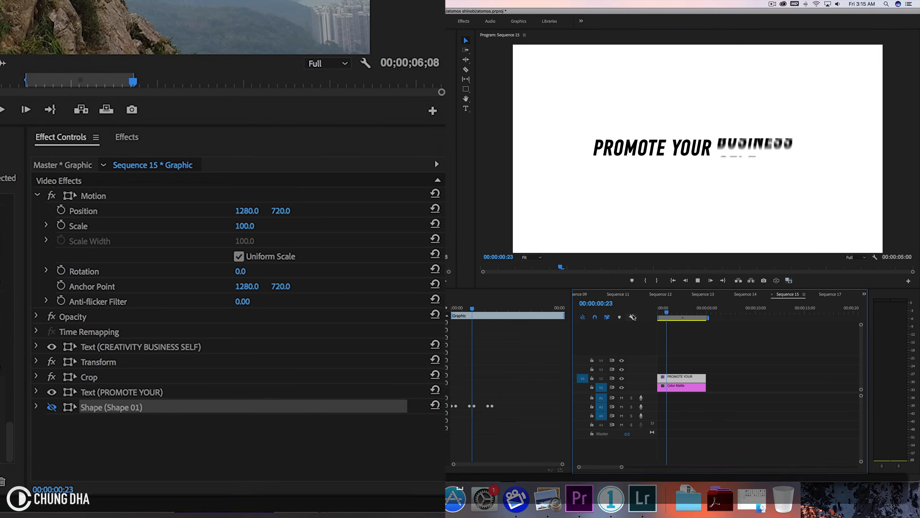
key(space)
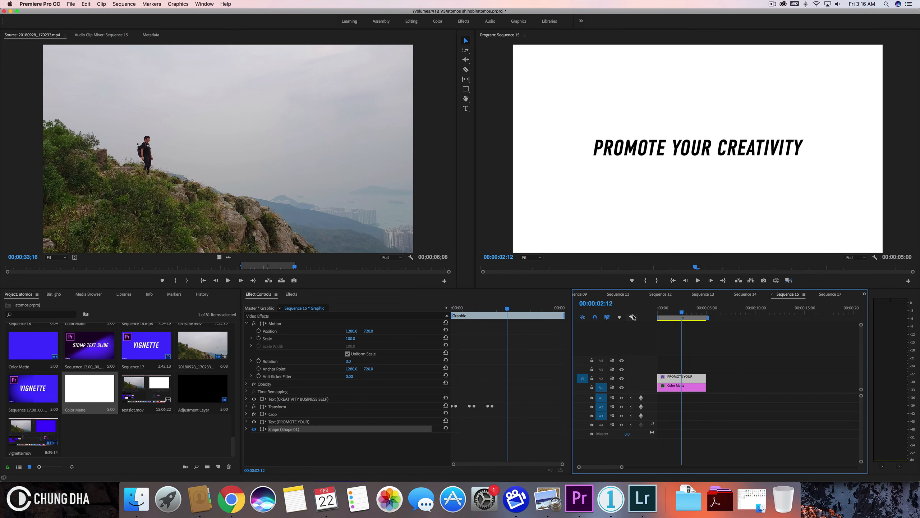